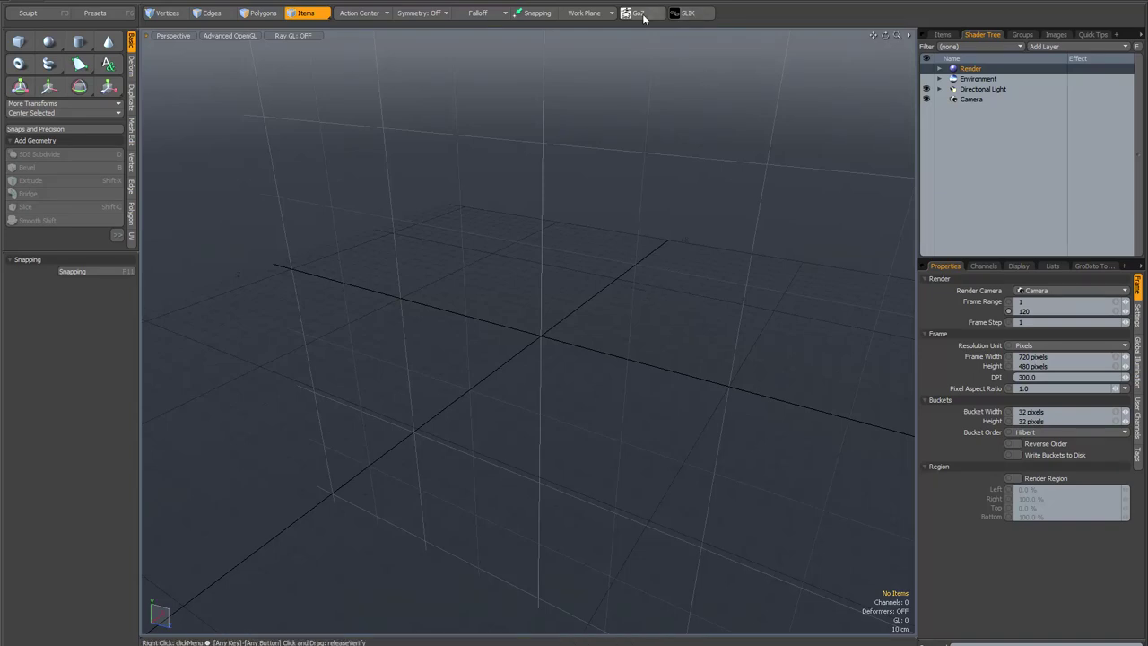
Step: Open and close the SLIK lighting kit window, then orbit the empty scene
left_click(699, 17)
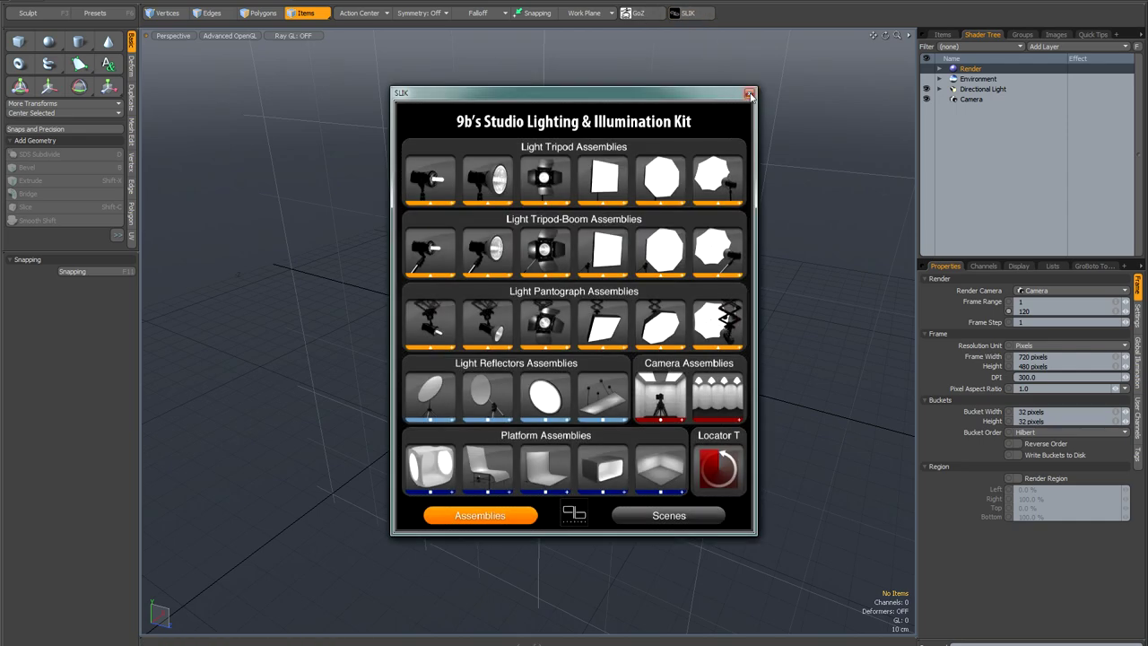
left_click(748, 93)
left_click_drag(568, 201, 575, 228, "alt")
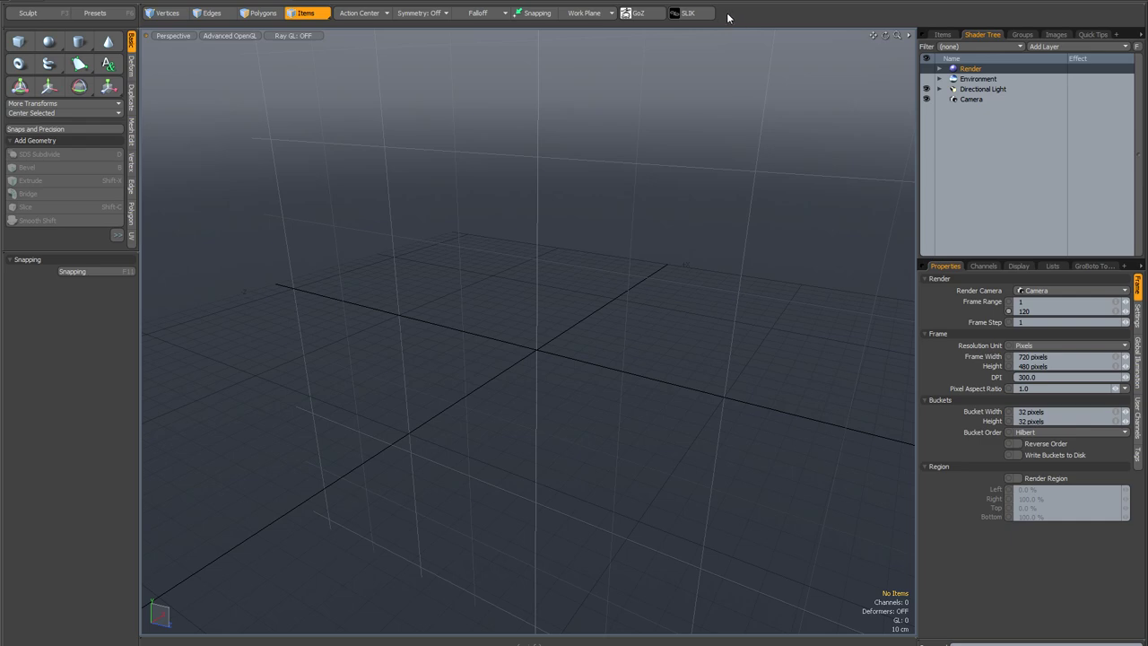
Step: Browse the item list, the shader tree, and the global illumination and frame render settings
left_click(943, 35)
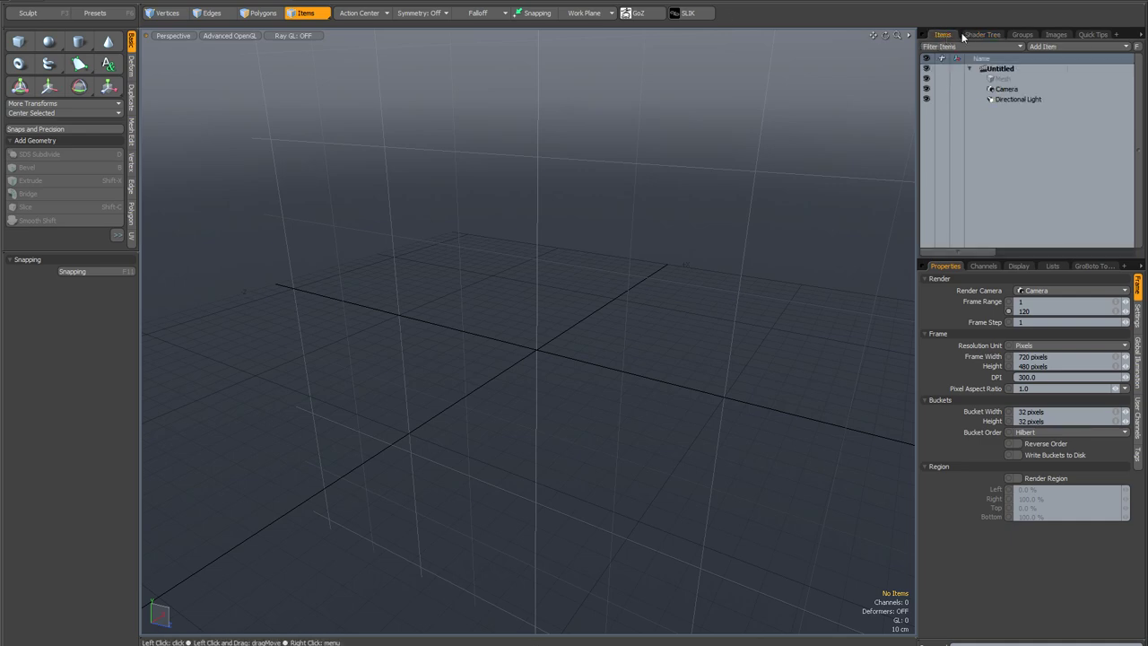
left_click(967, 35)
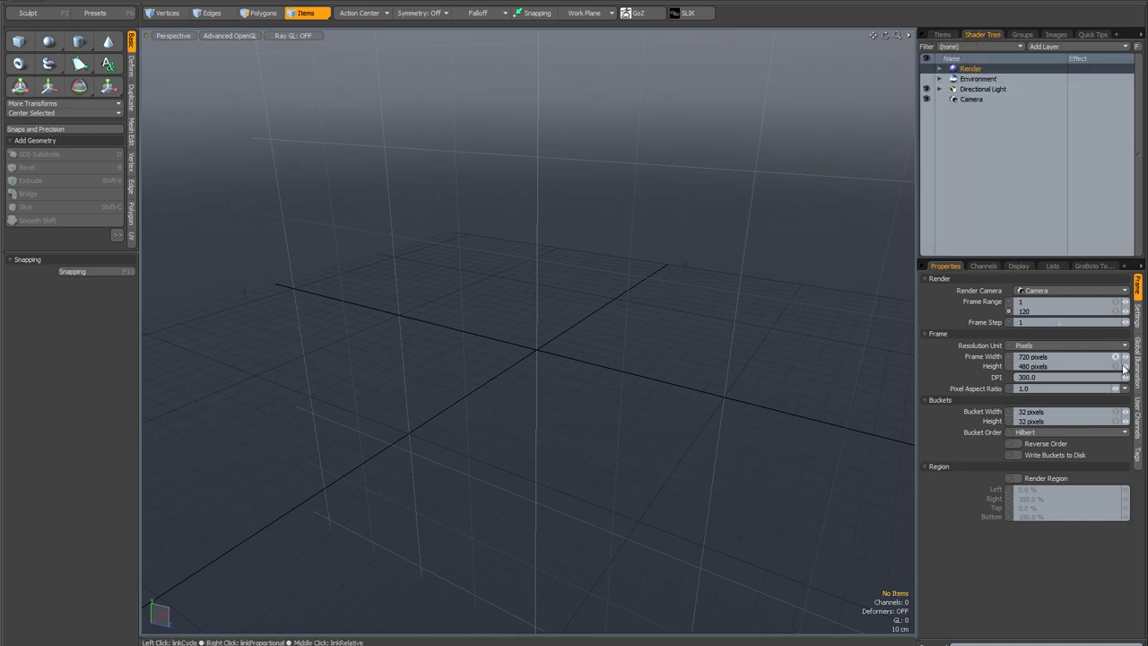
left_click(1137, 373)
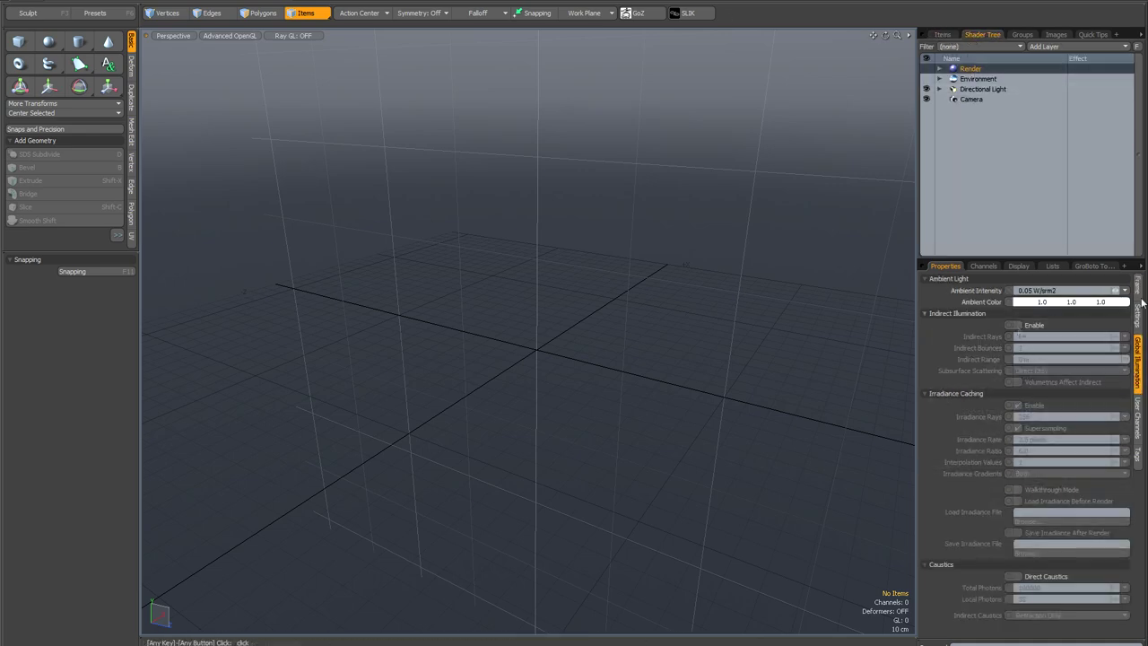
left_click(1137, 285)
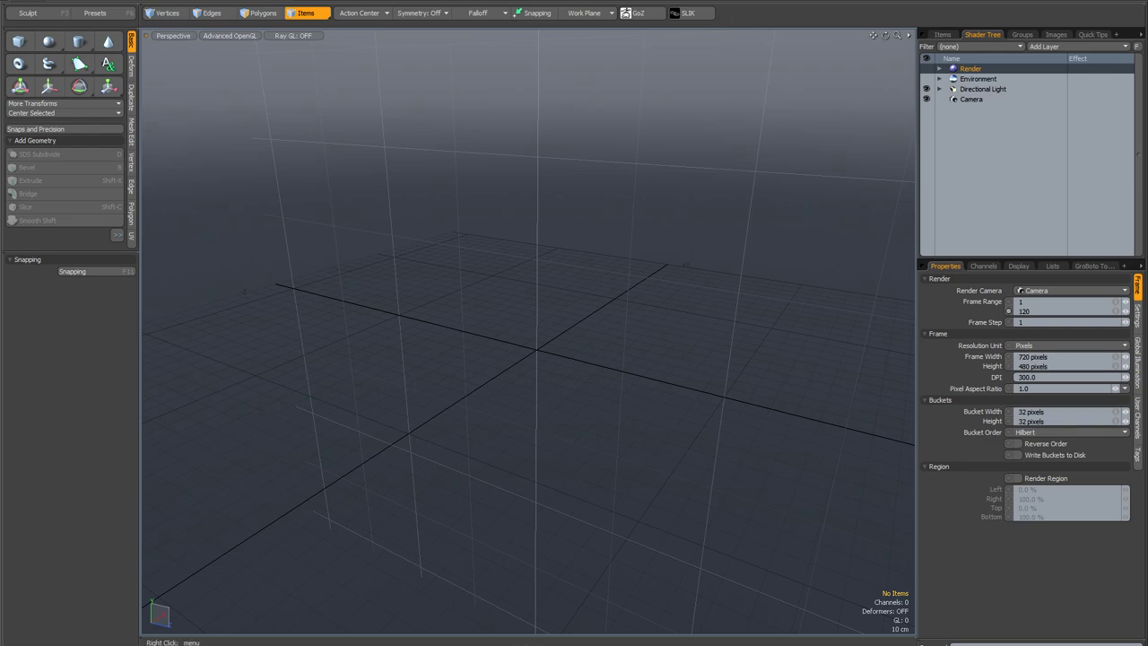
left_click_drag(529, 191, 514, 188, "alt")
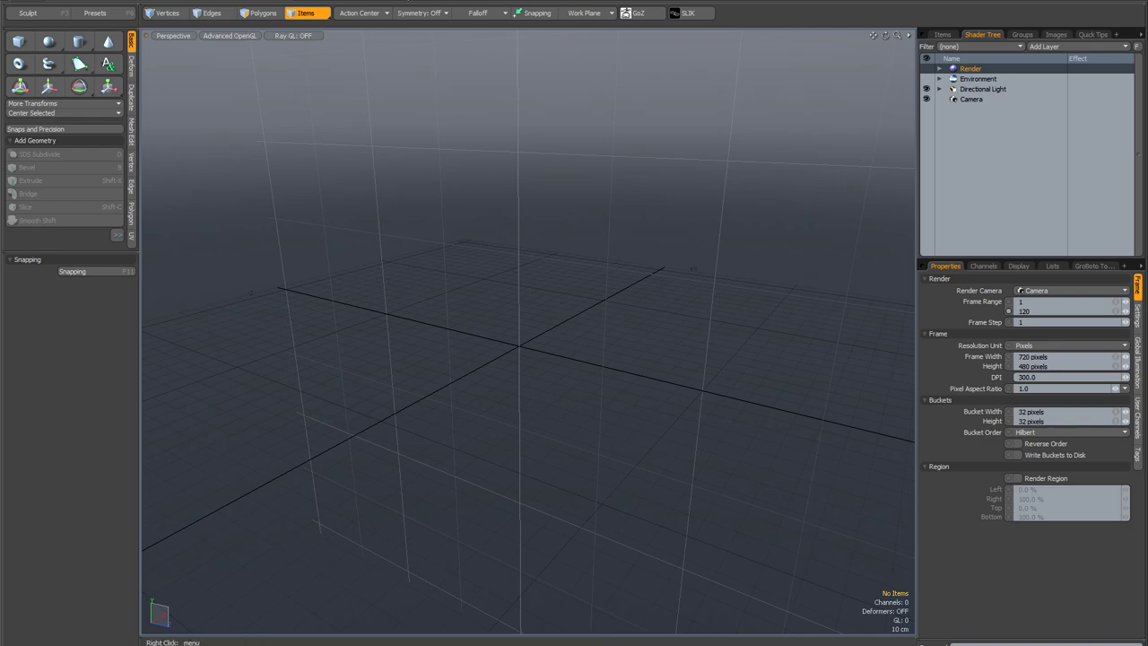
Step: Open and close the user configs folder and the user scripts folder from the System menu
left_click(240, 1)
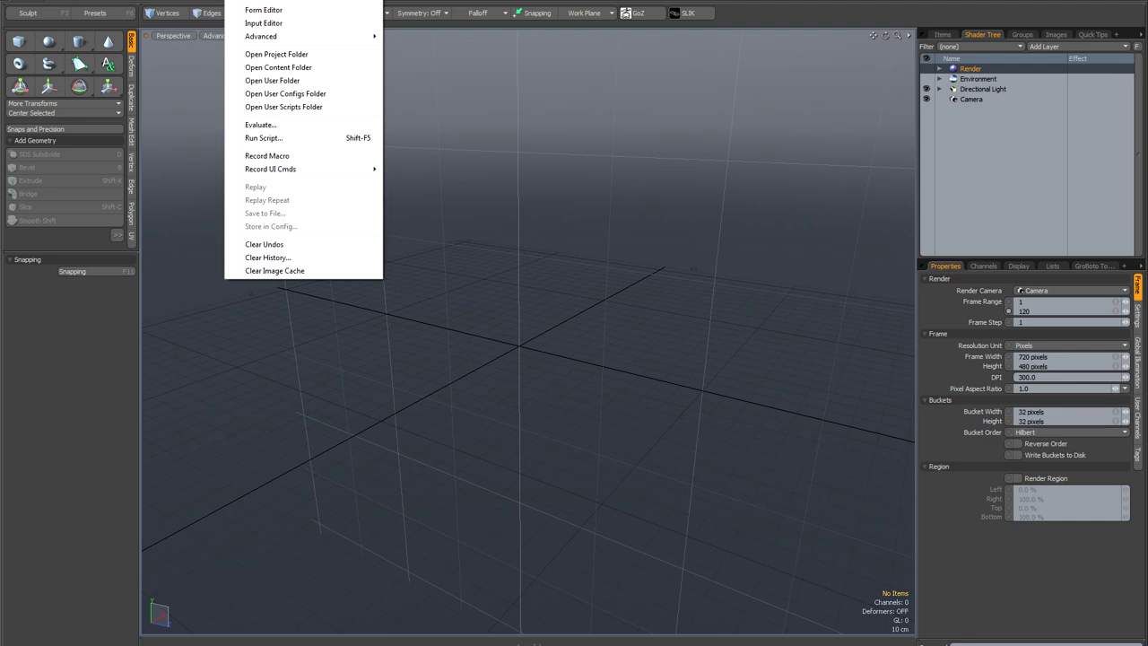
left_click(332, 96)
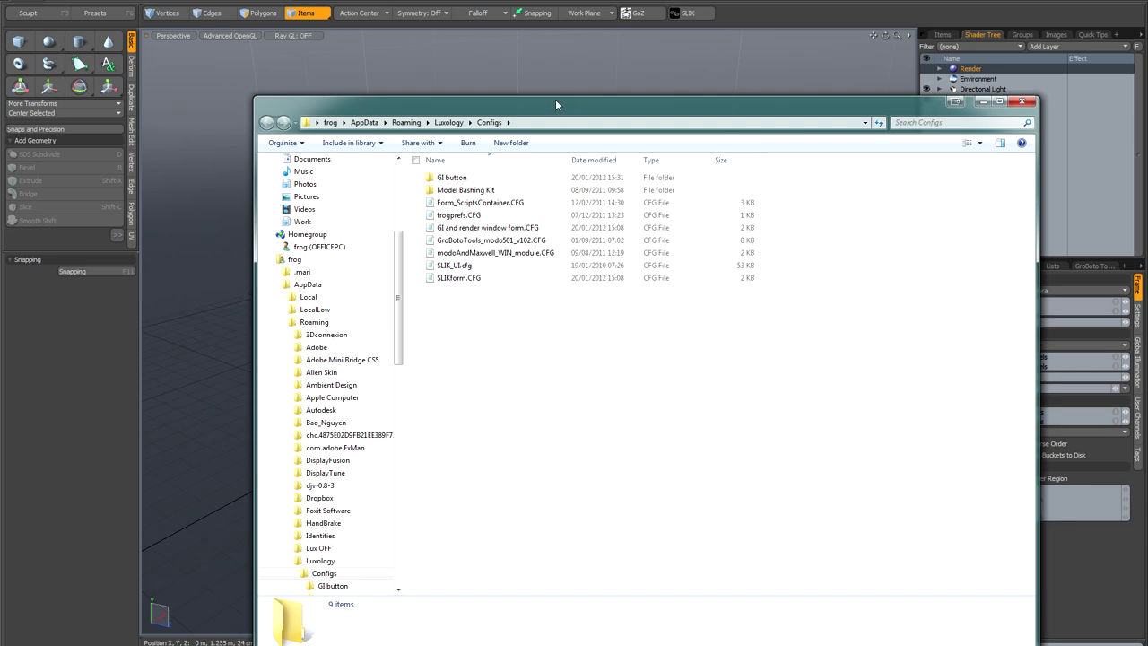
left_click_drag(555, 98, 526, 72)
left_click(995, 72)
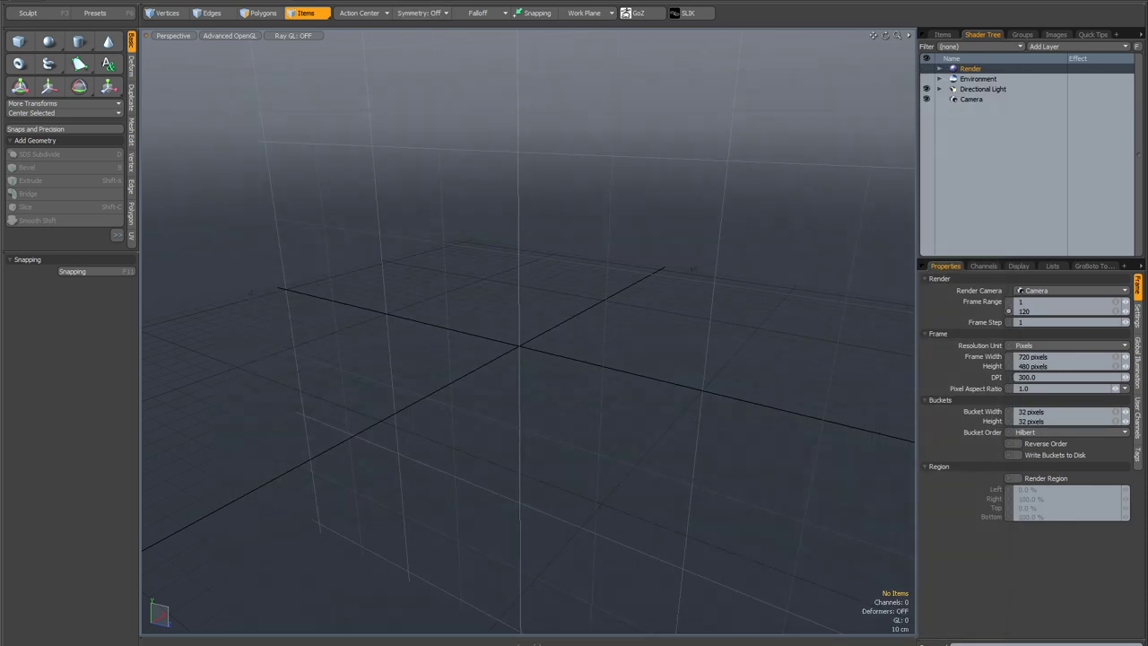
left_click(255, 0)
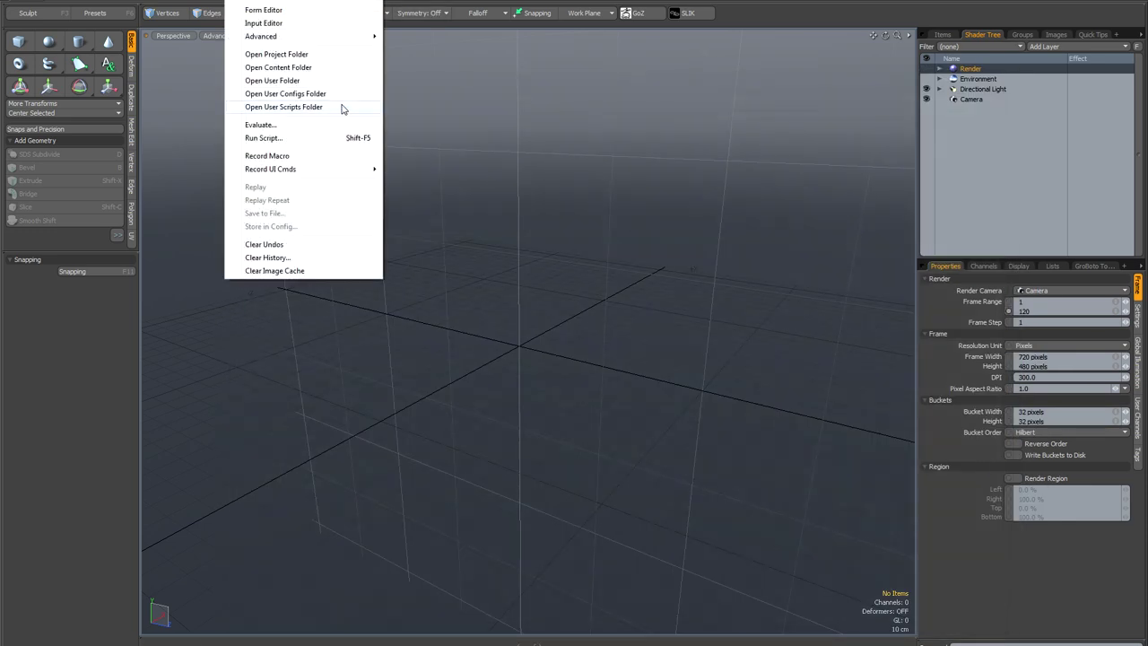
left_click(283, 106)
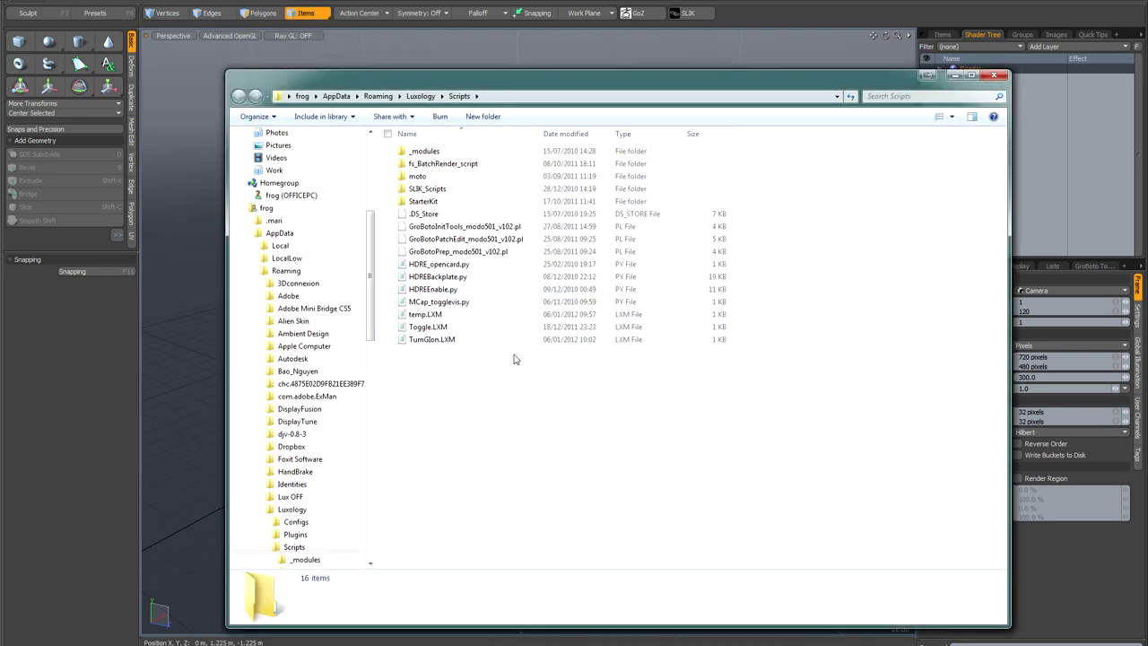
left_click(994, 75)
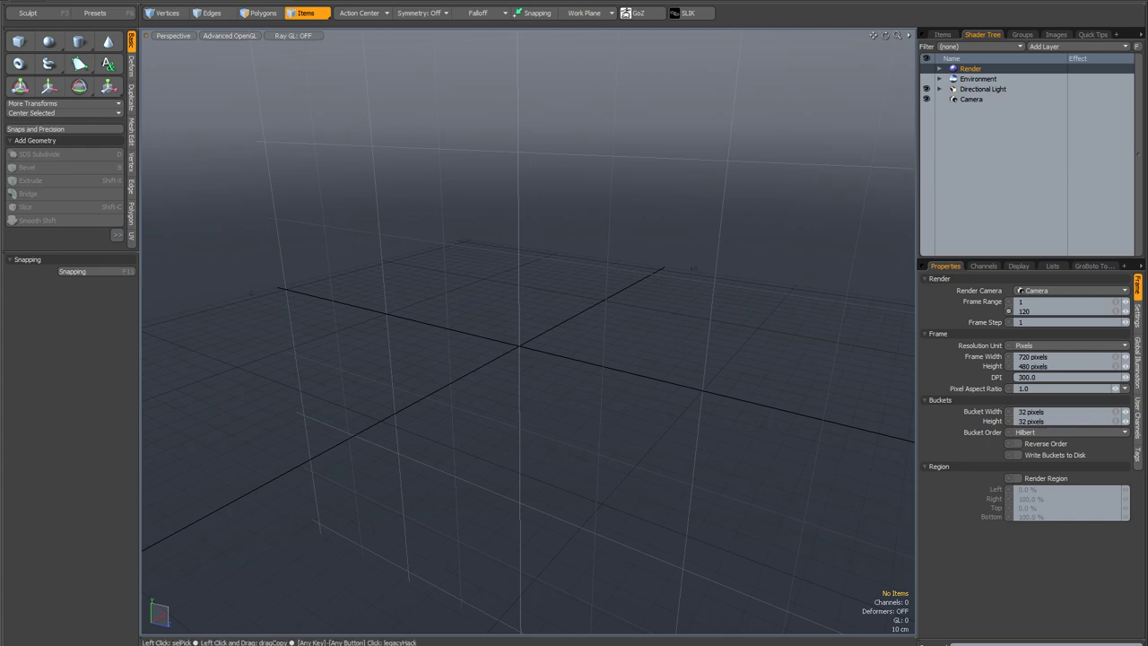
Step: Add a default cube, orbit around it, and switch to the render layout with live preview
left_click_drag(507, 256, 556, 260, "alt")
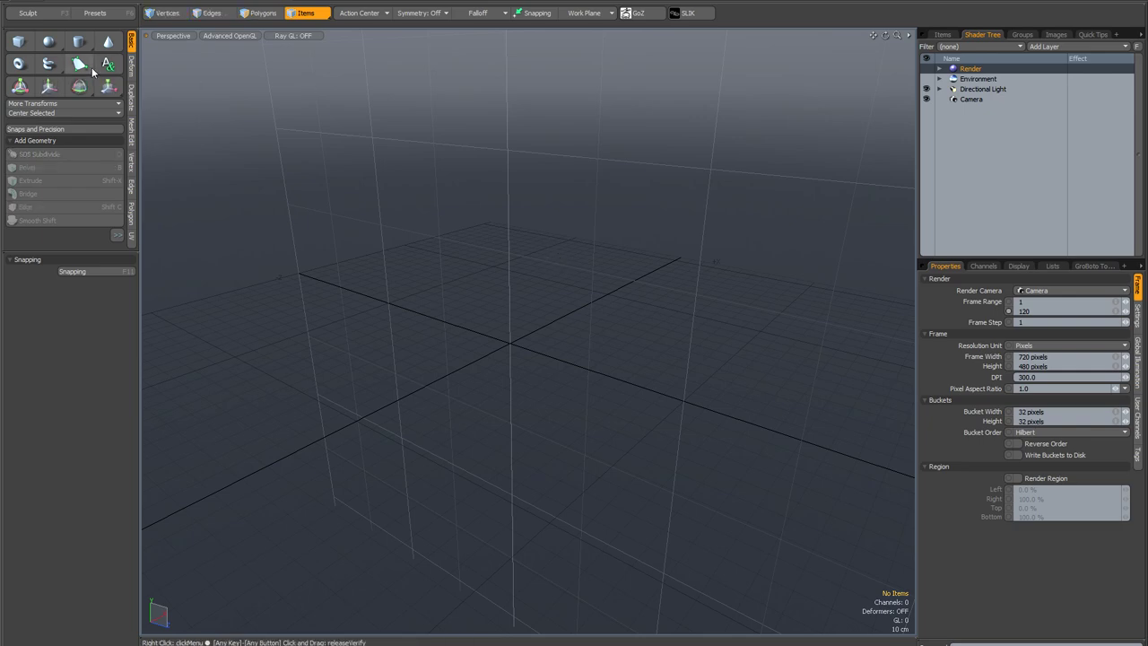
left_click(21, 43)
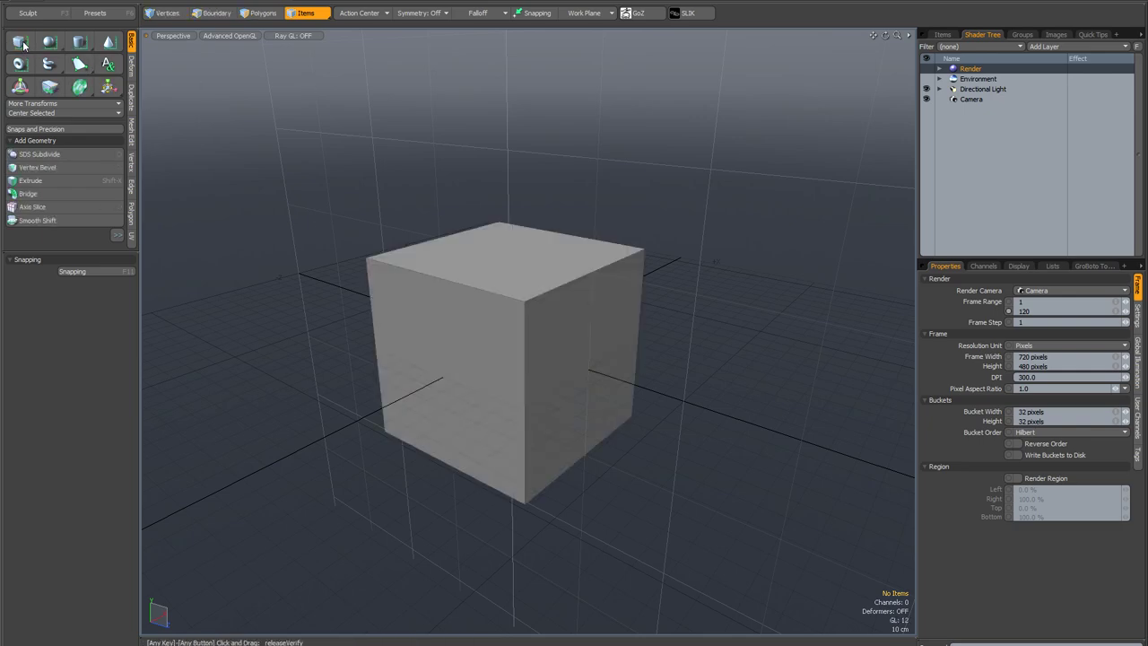
left_click_drag(502, 296, 704, 252, "alt")
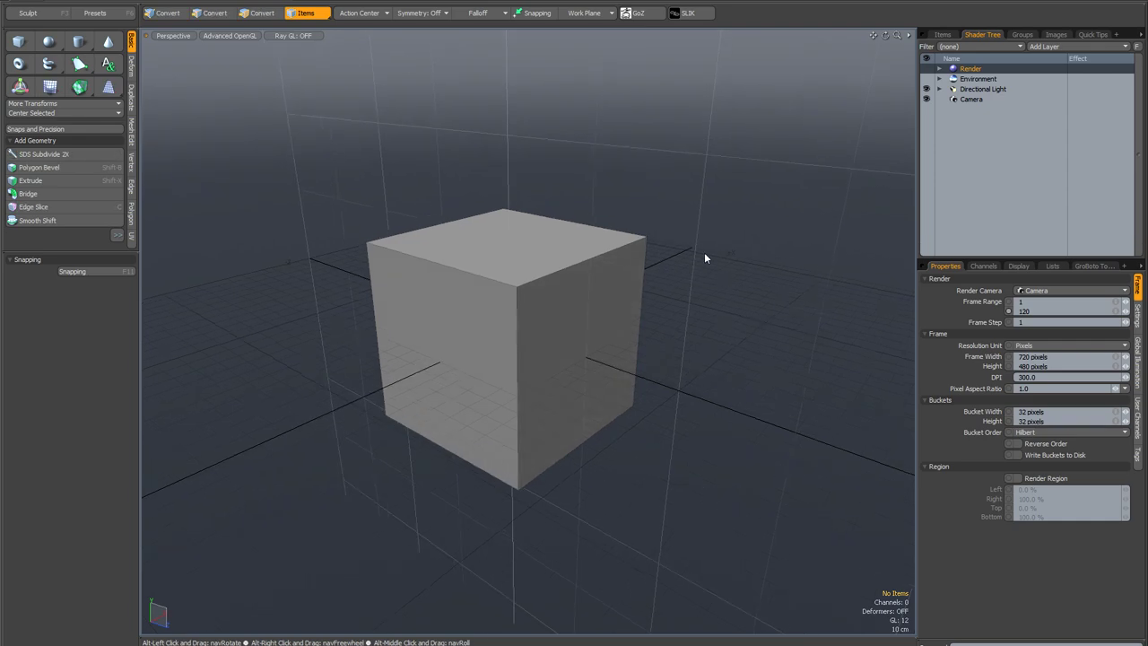
left_click(282, 2)
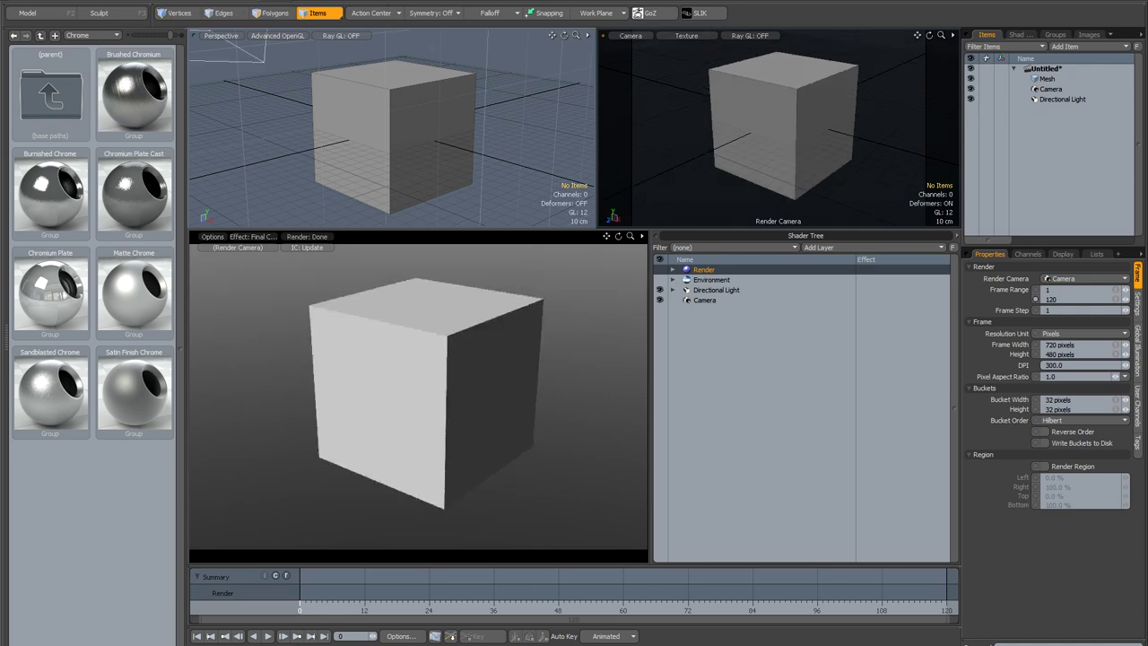
Step: Open the Command History palette from Layout > Palettes, nudge it left, and select the cube mesh
left_click(242, 2)
mouse_move(320, 133)
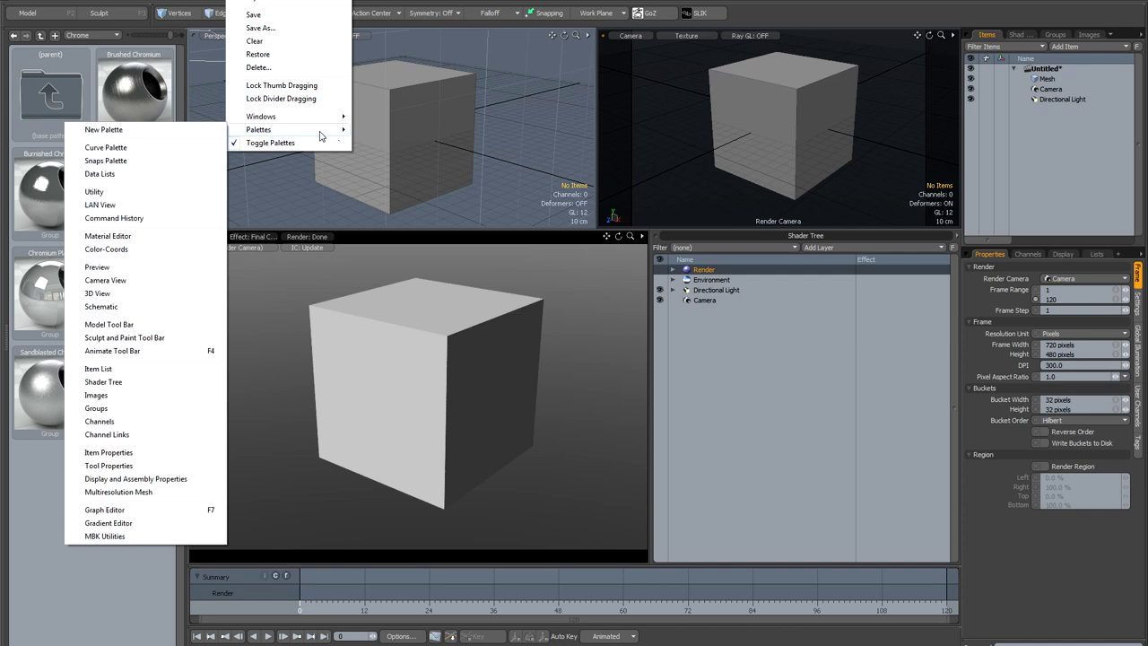
left_click(113, 218)
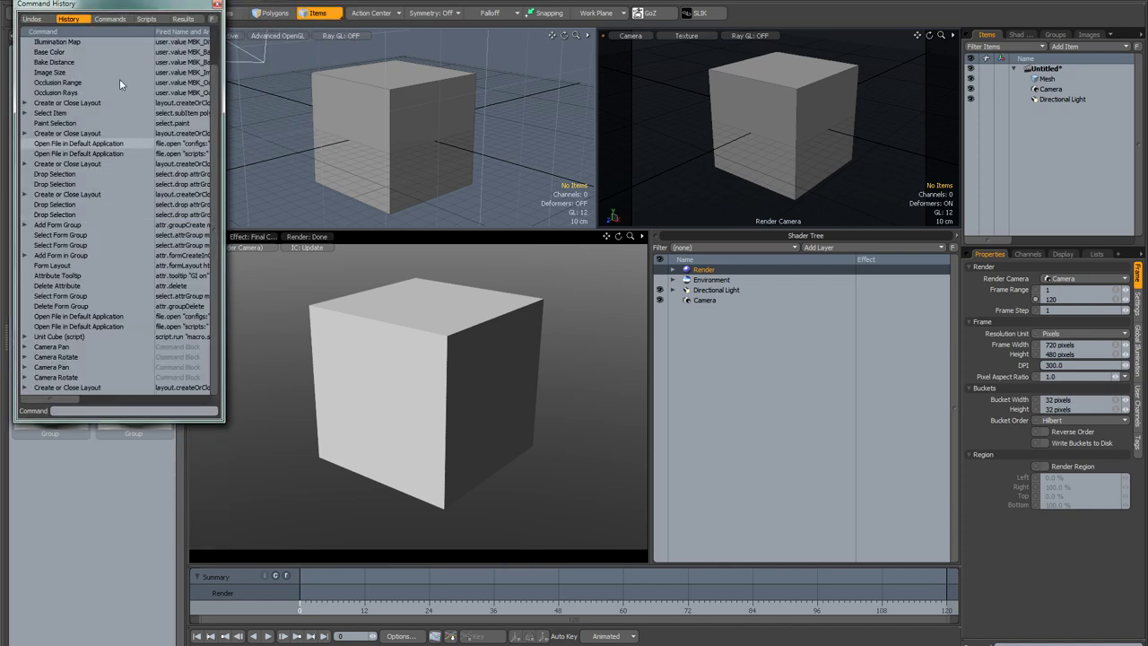
left_click_drag(109, 5, 104, 5)
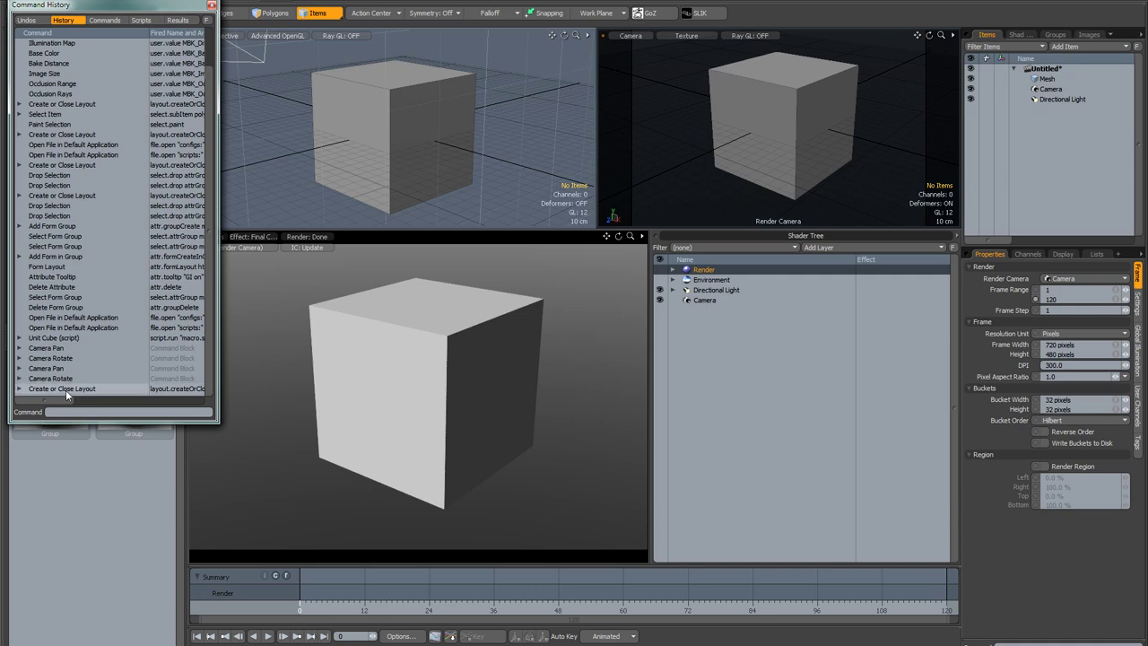
left_click(401, 103)
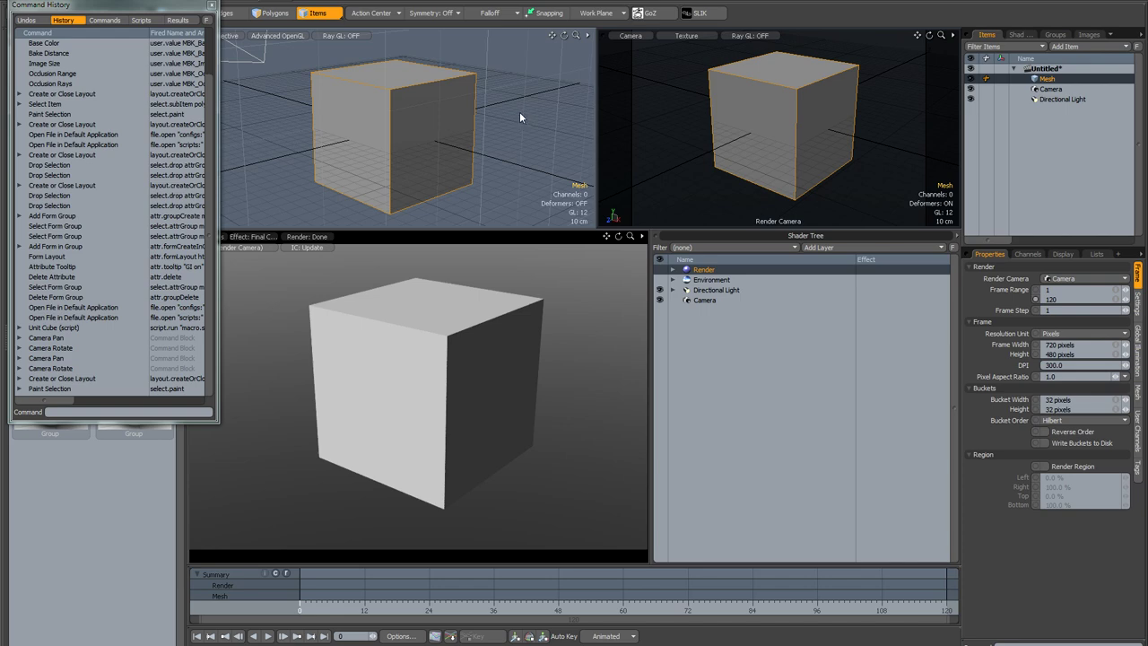
Step: Select the cube mesh and start recording a macro from the System menu
left_click(524, 120)
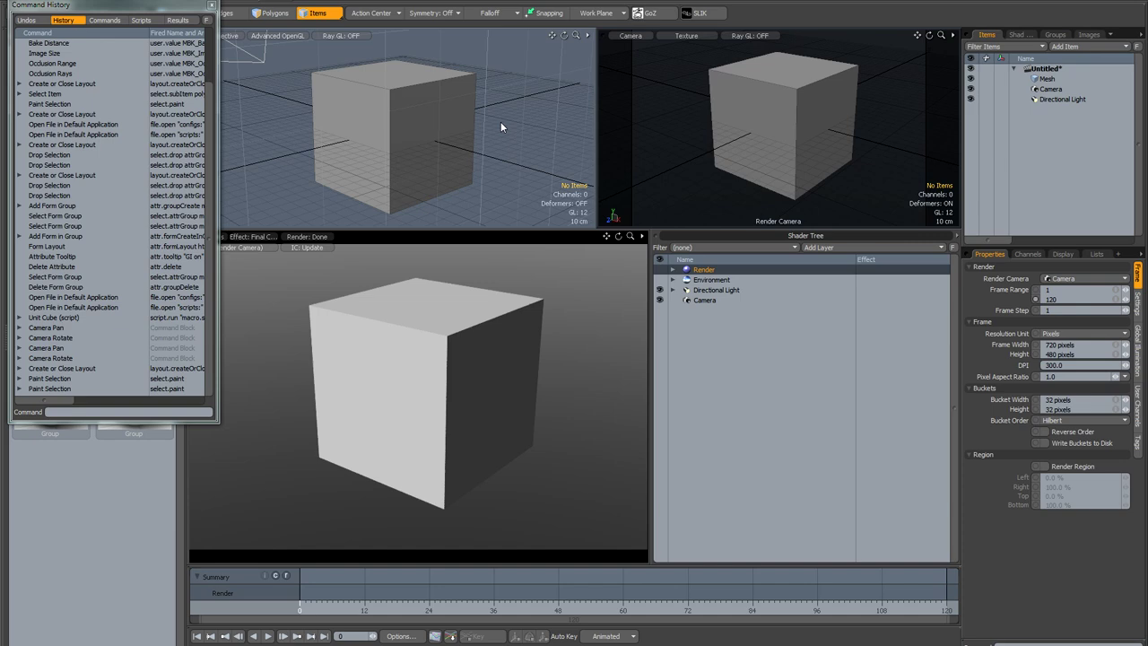
left_click(446, 113)
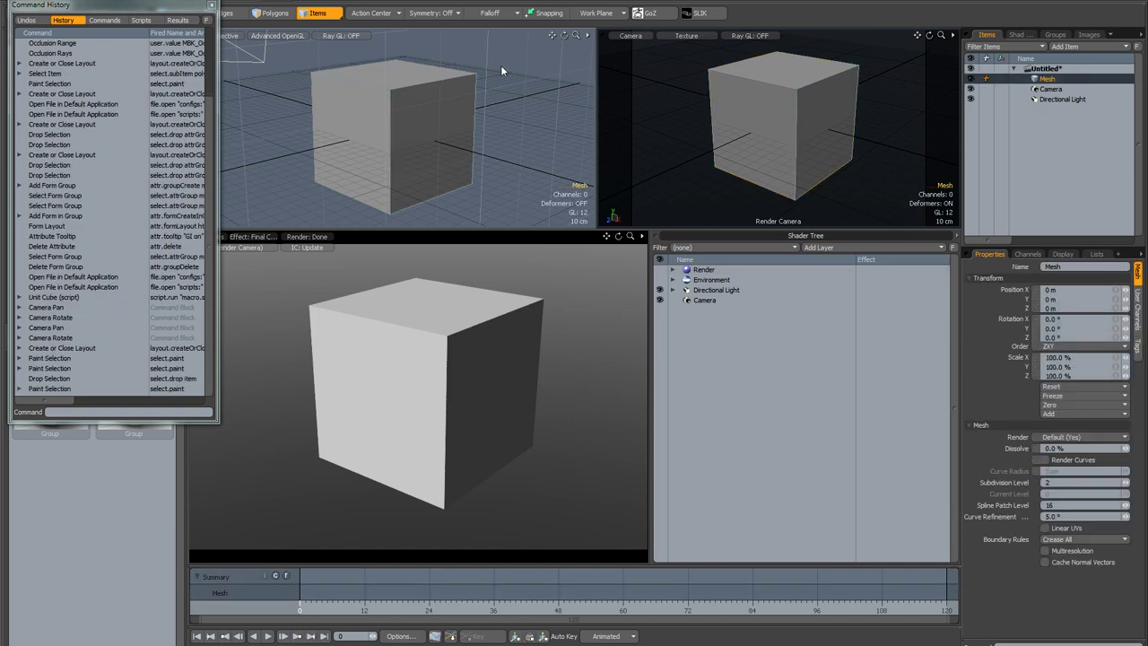
left_click(260, 1)
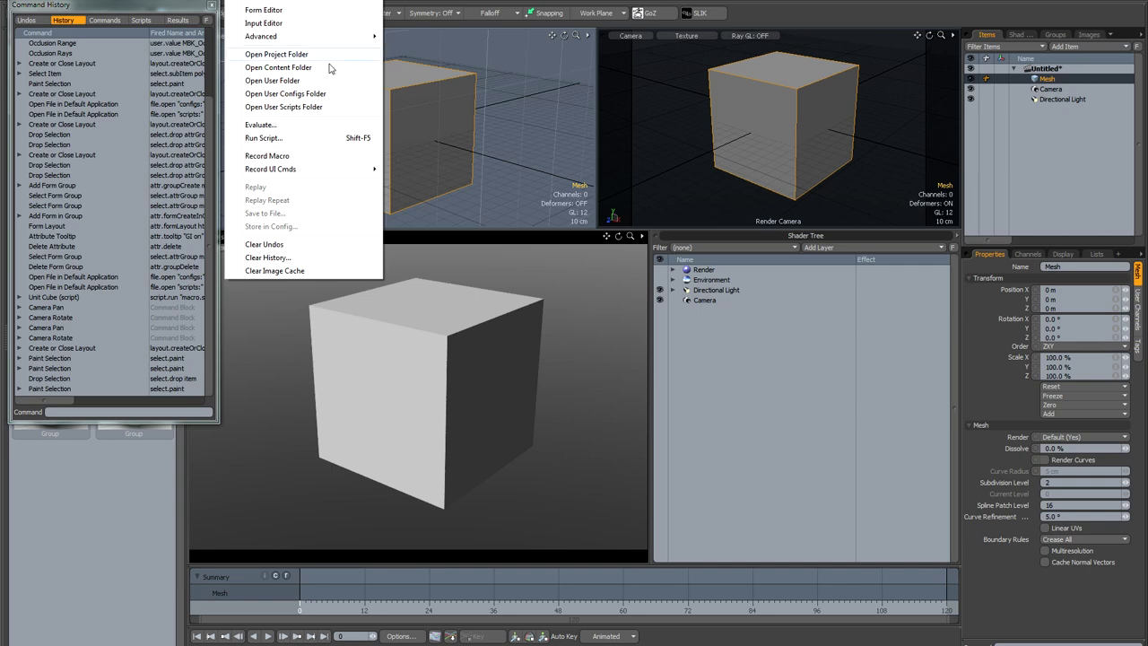
left_click(301, 157)
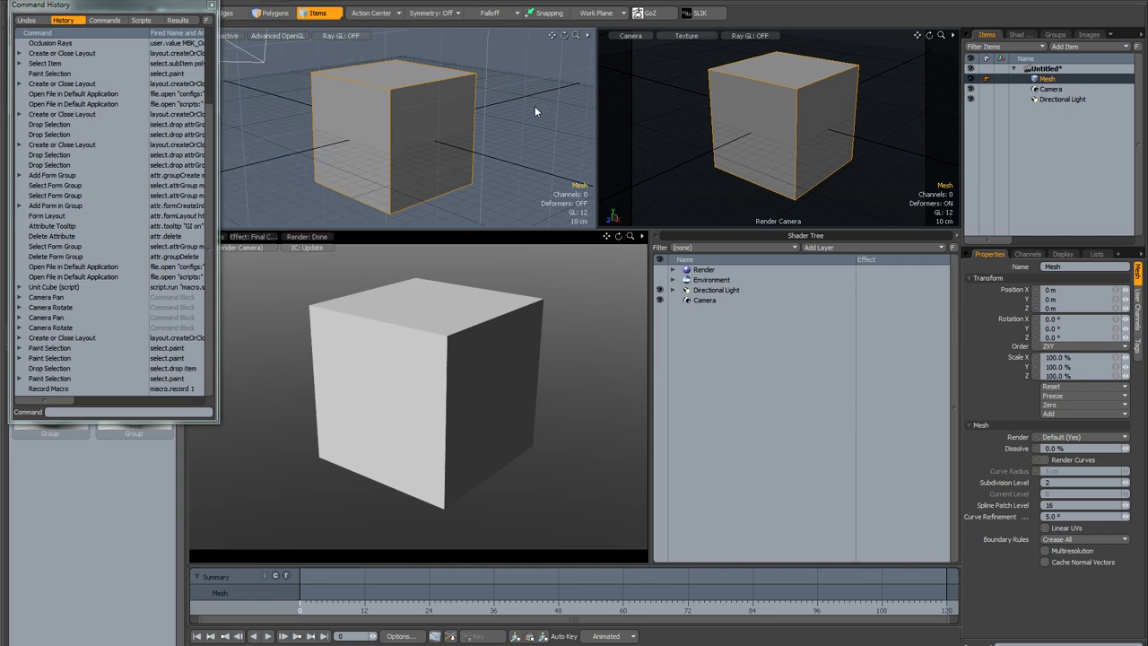
Step: Set the Render item's Ambient Intensity to 0 and enable Indirect Illumination, then deselect it
left_click(534, 108)
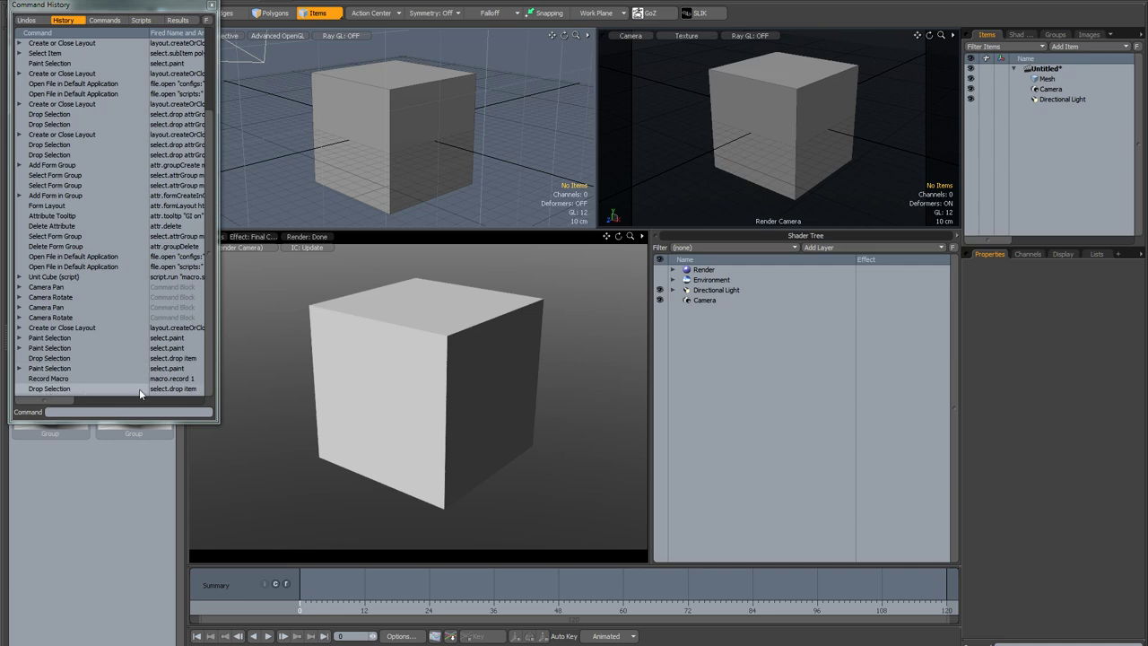
left_click(704, 270)
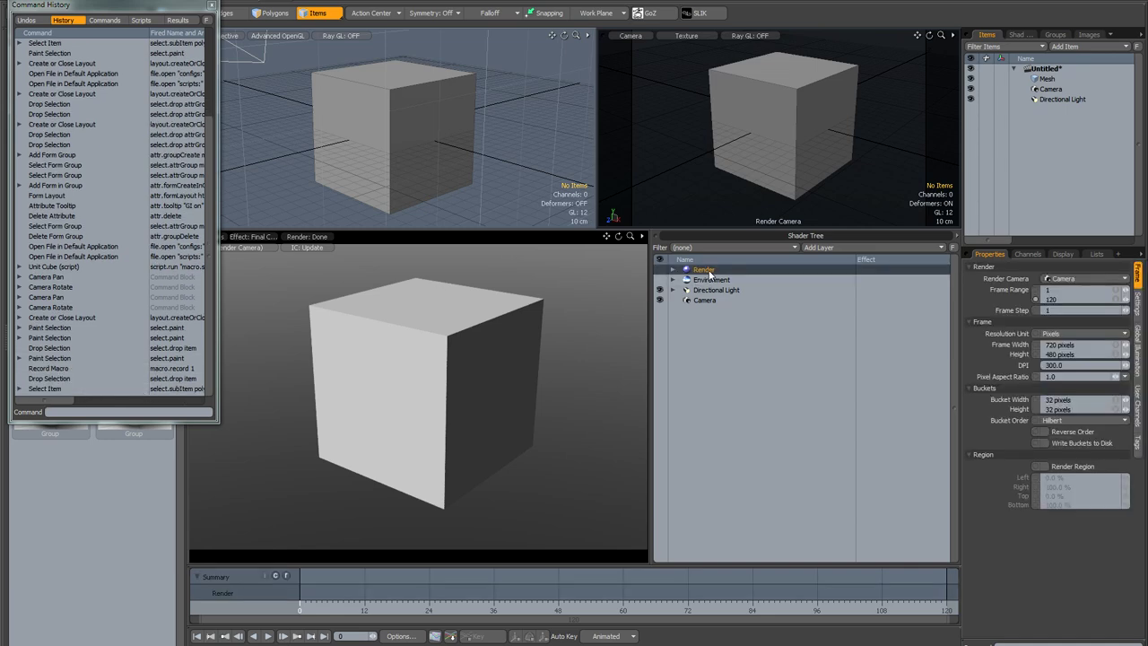
left_click(1136, 348)
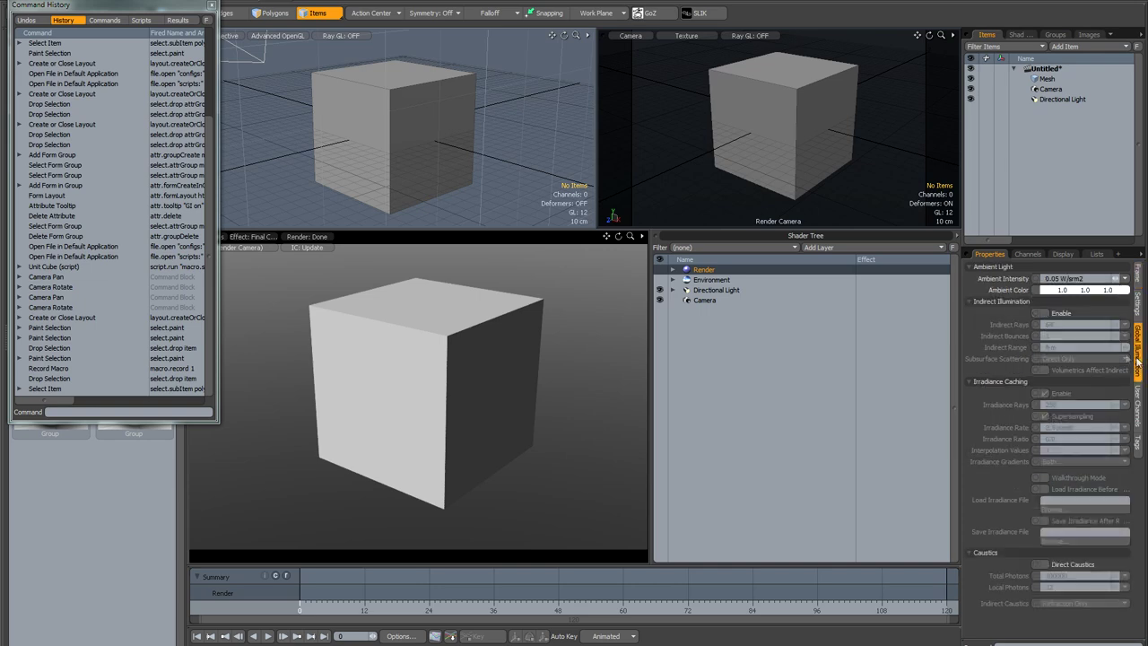
left_click(1081, 278)
type("0")
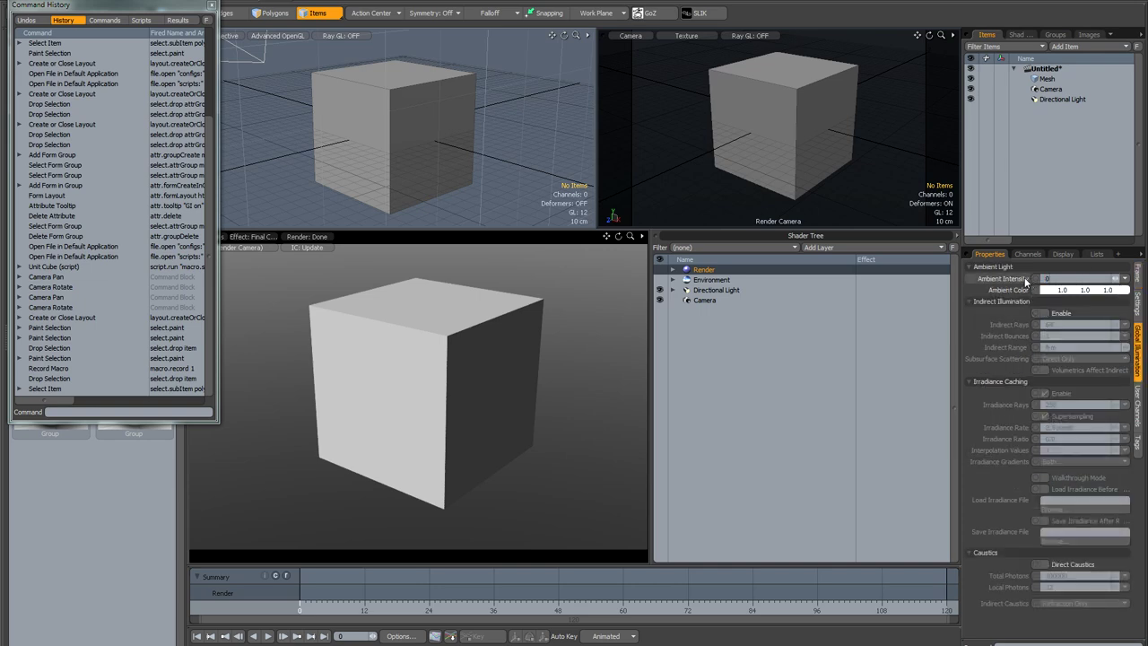
key("Return")
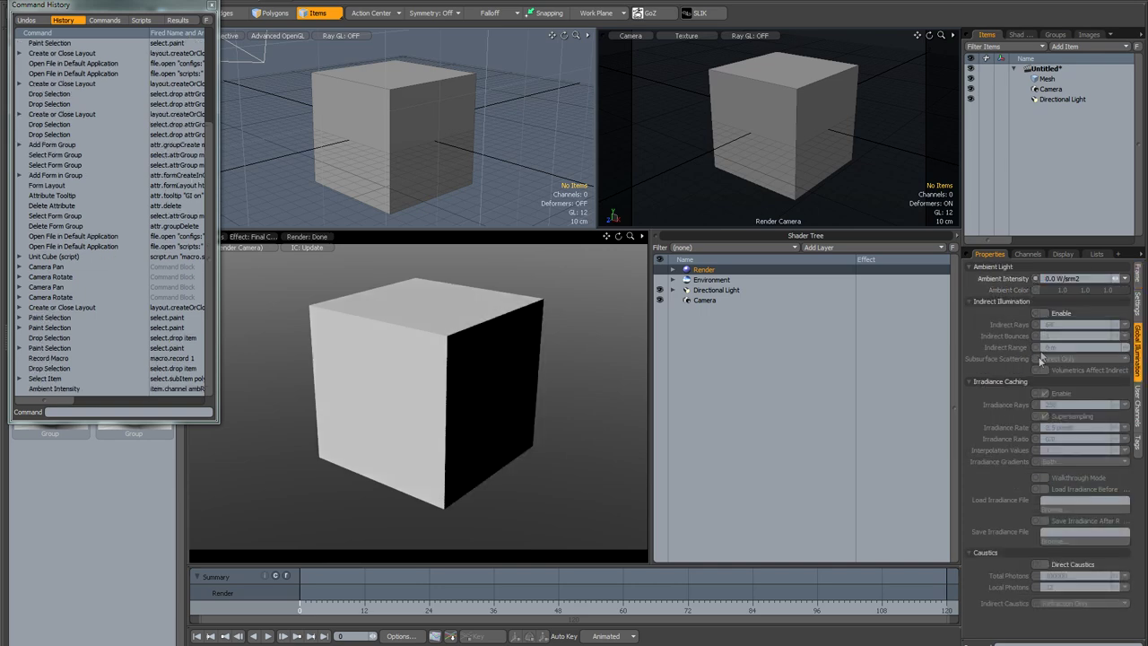
left_click(1044, 313)
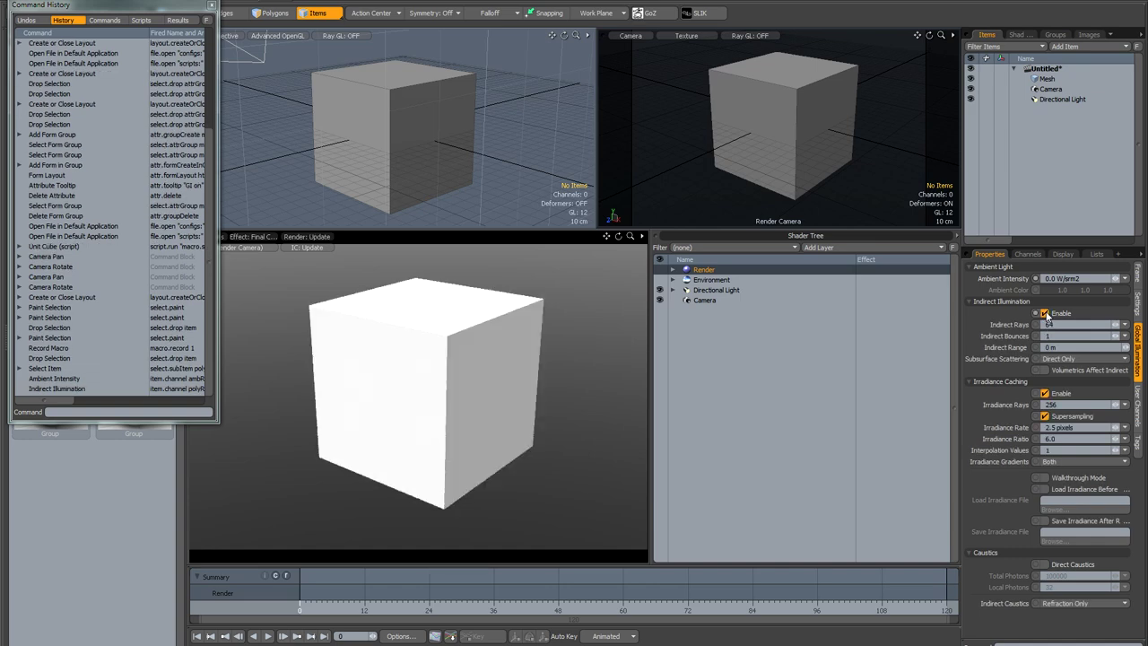
left_click(508, 132)
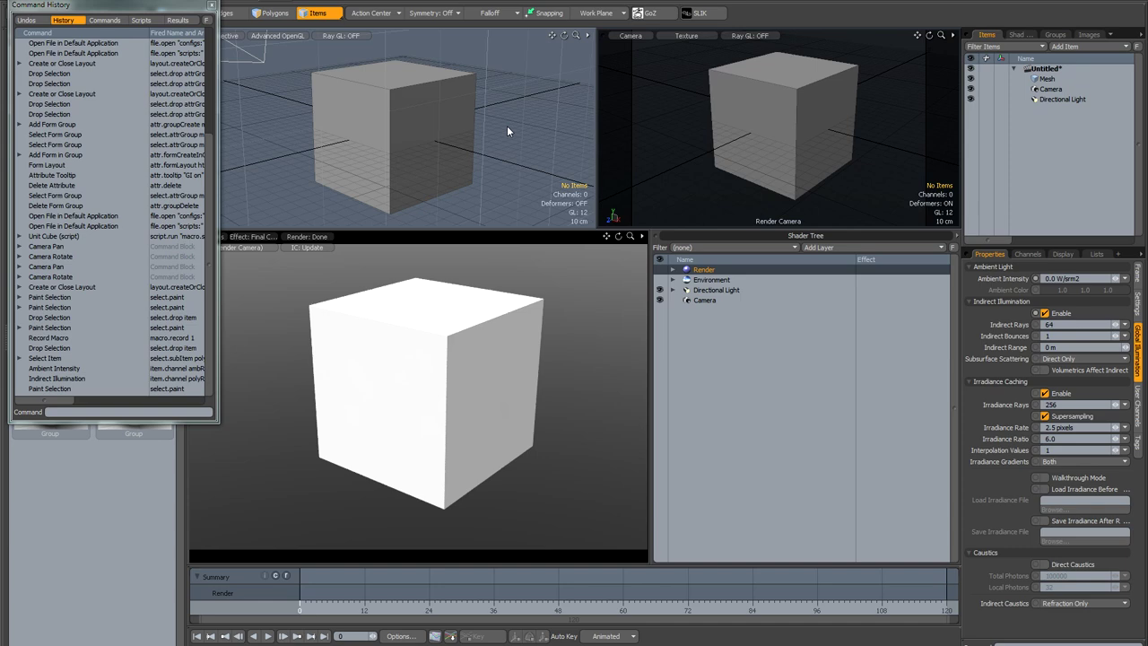
left_click(507, 130)
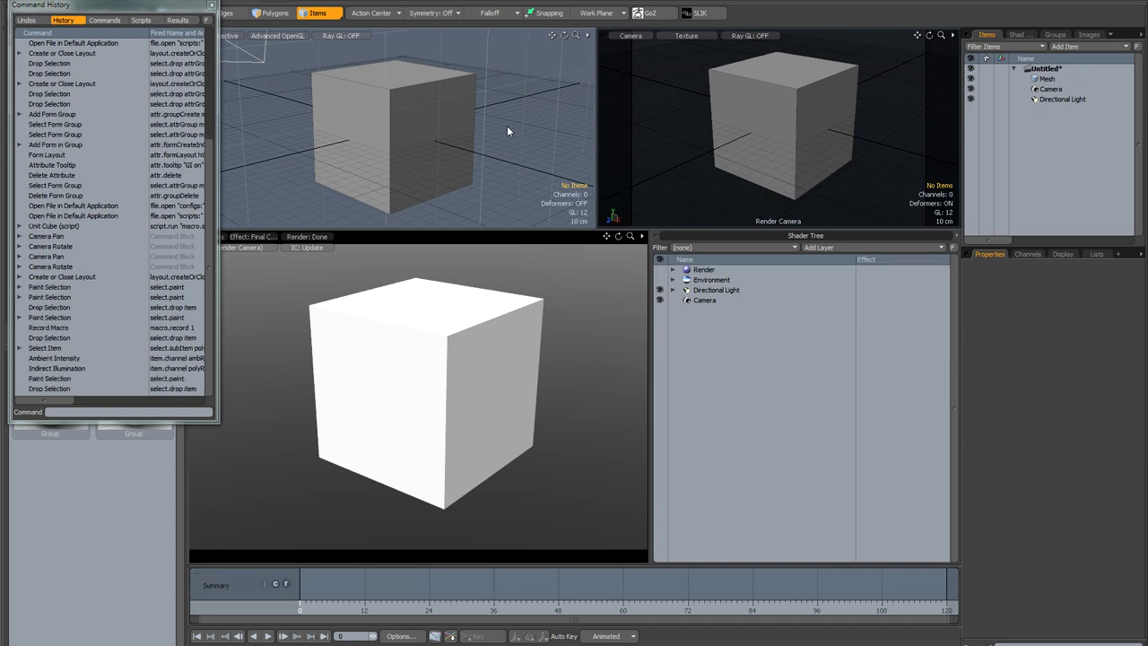
Step: Stop macro recording and save the macro as GlOn in the Scripts folder
left_click(357, 1)
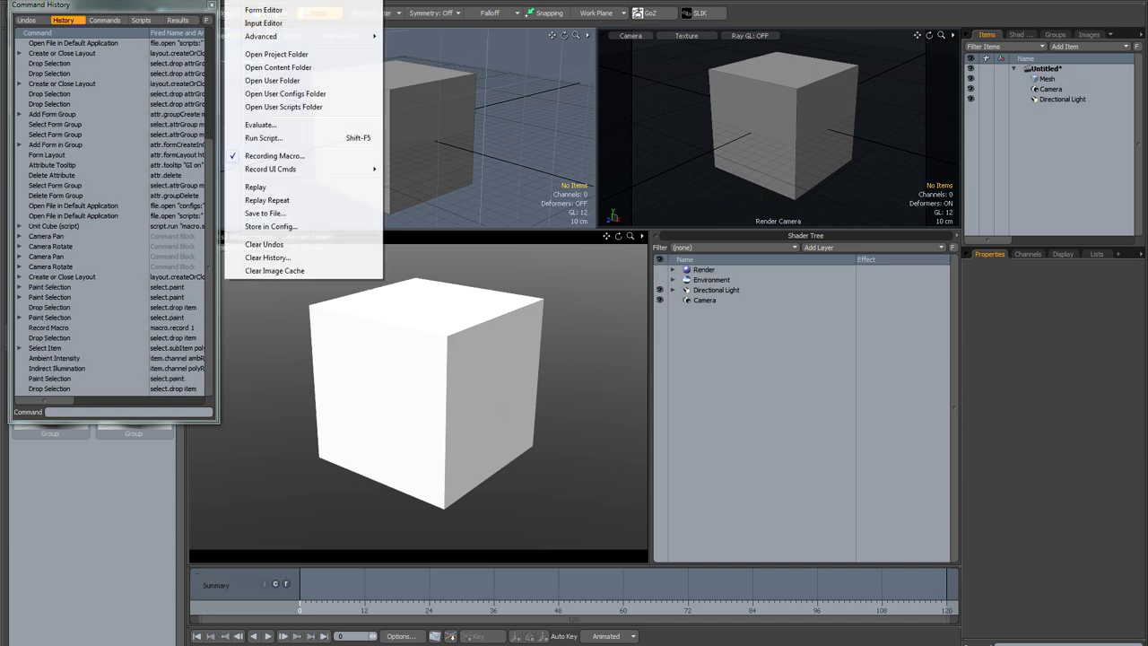
left_click(305, 156)
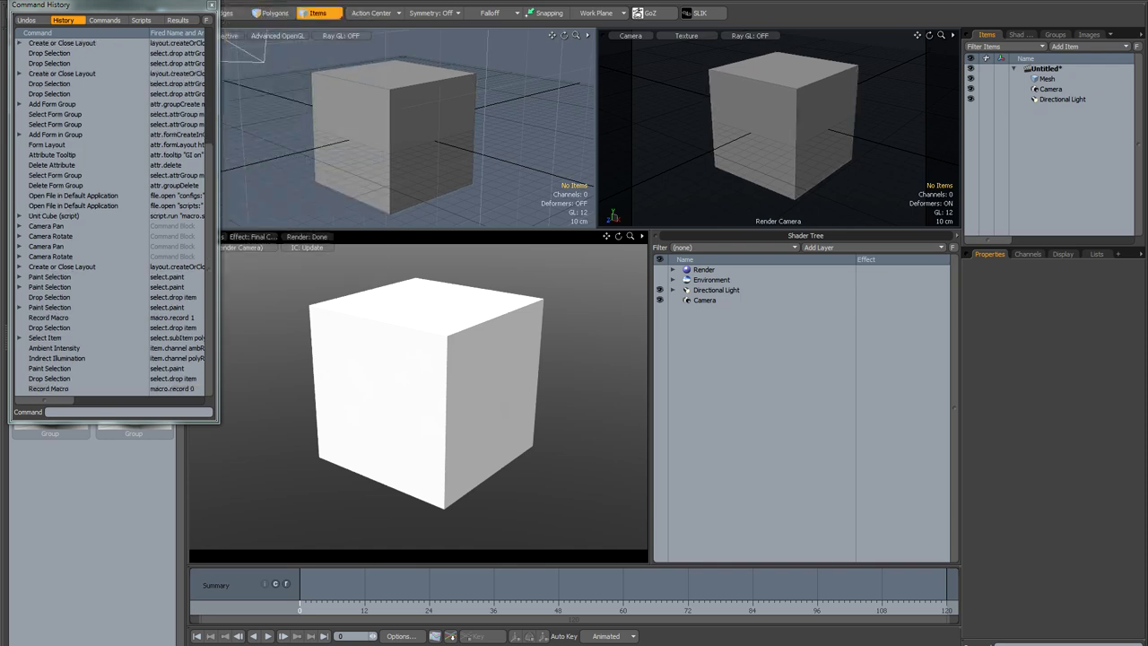
left_click(247, 0)
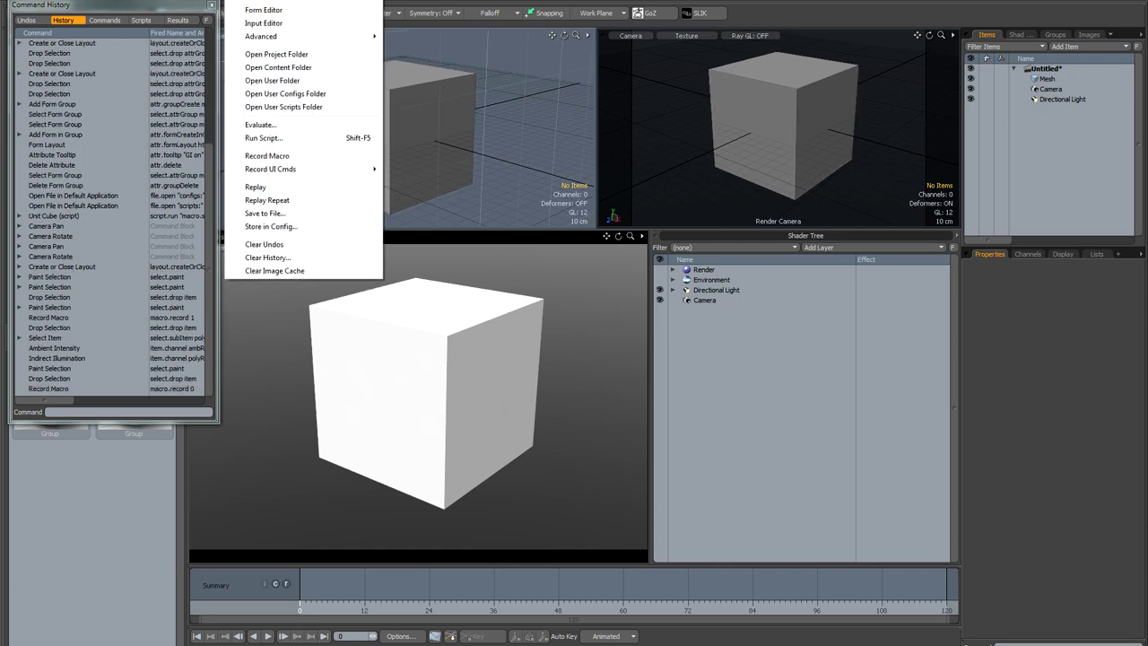
left_click(320, 215)
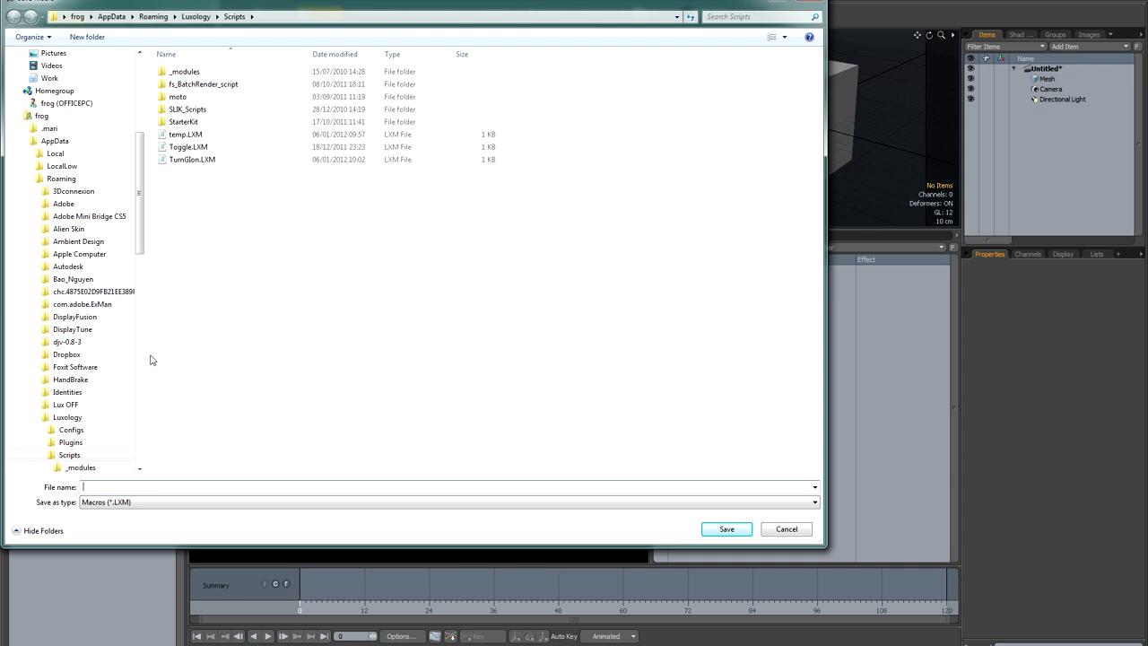
type("GlOn")
left_click(713, 529)
left_click(636, 295)
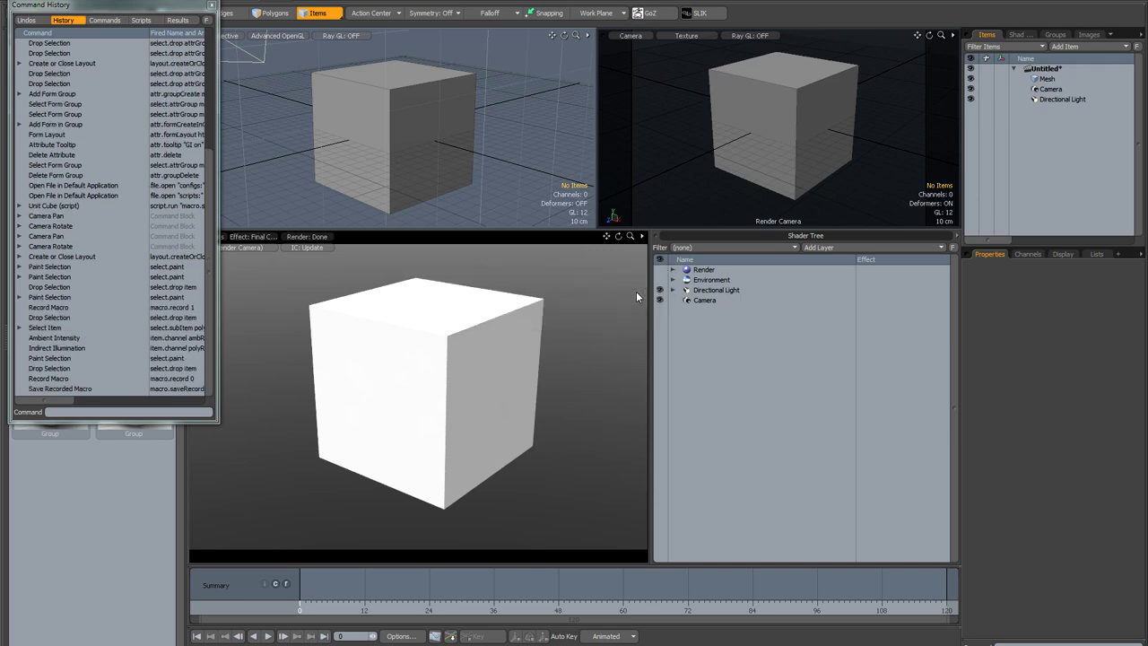
Step: Close the Command History window and open the user scripts folder
left_click(212, 6)
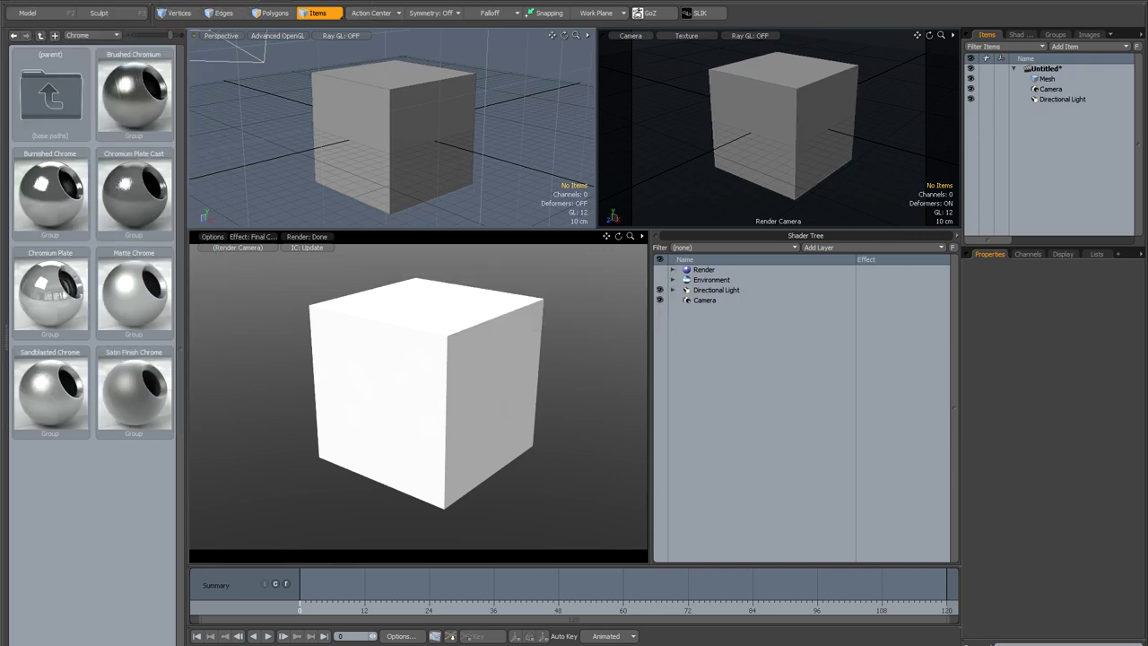
left_click(239, 1)
mouse_move(314, 168)
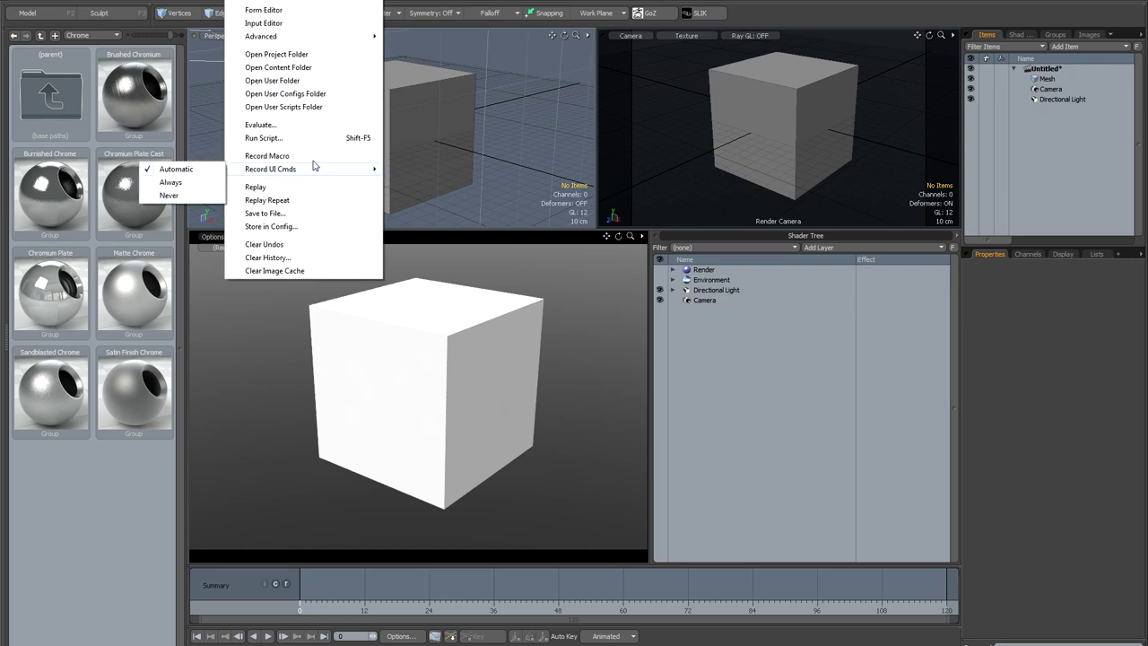
left_click(302, 108)
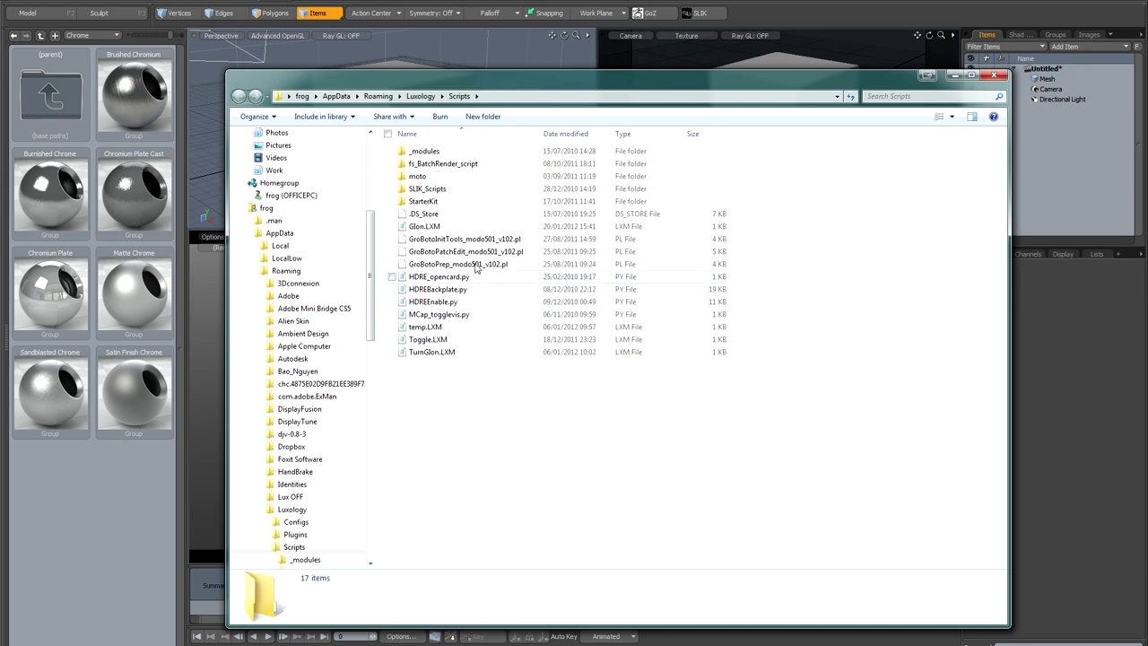
Step: Open Glon.LXM in Notepad, delete its select.paint line, and save the file
double_click(405, 227)
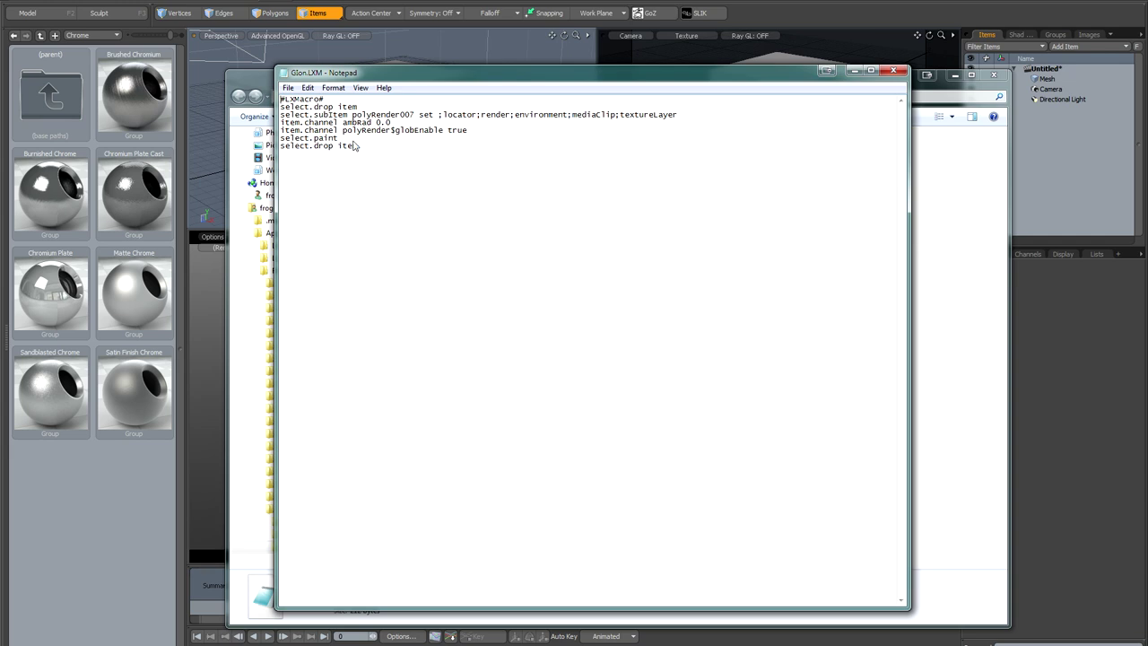
left_click(339, 139)
left_click_drag(339, 139, 279, 140)
key("Delete")
key("Delete")
left_click(288, 87)
left_click(261, 127)
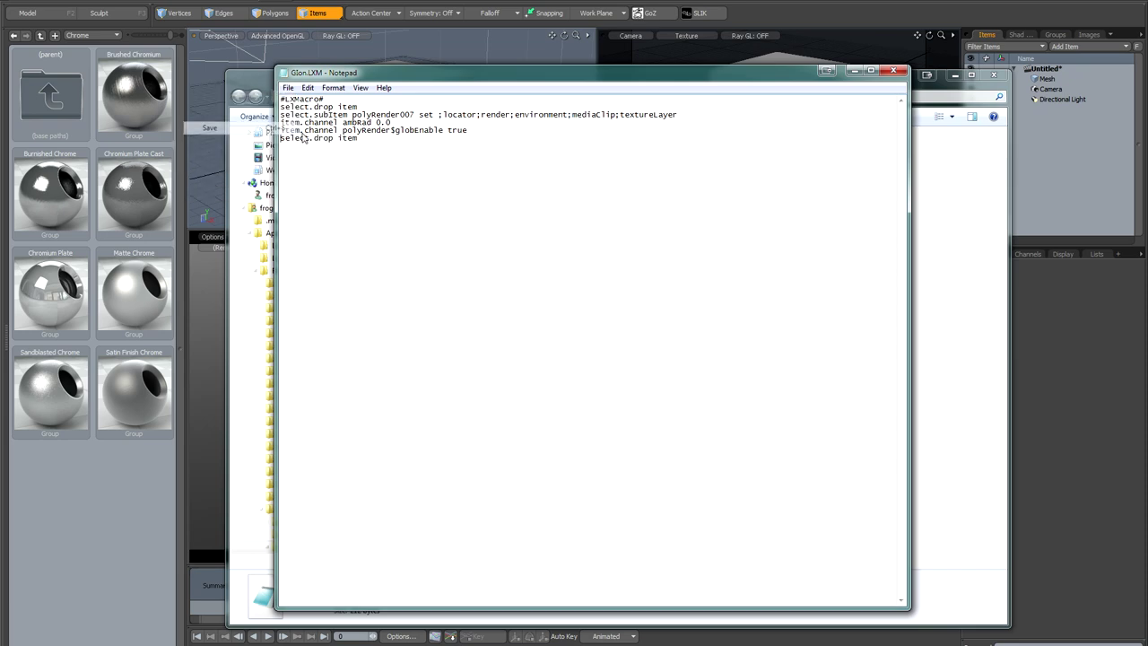
Step: Close Notepad, start renaming the macro file, then cancel and return to modo
left_click(898, 74)
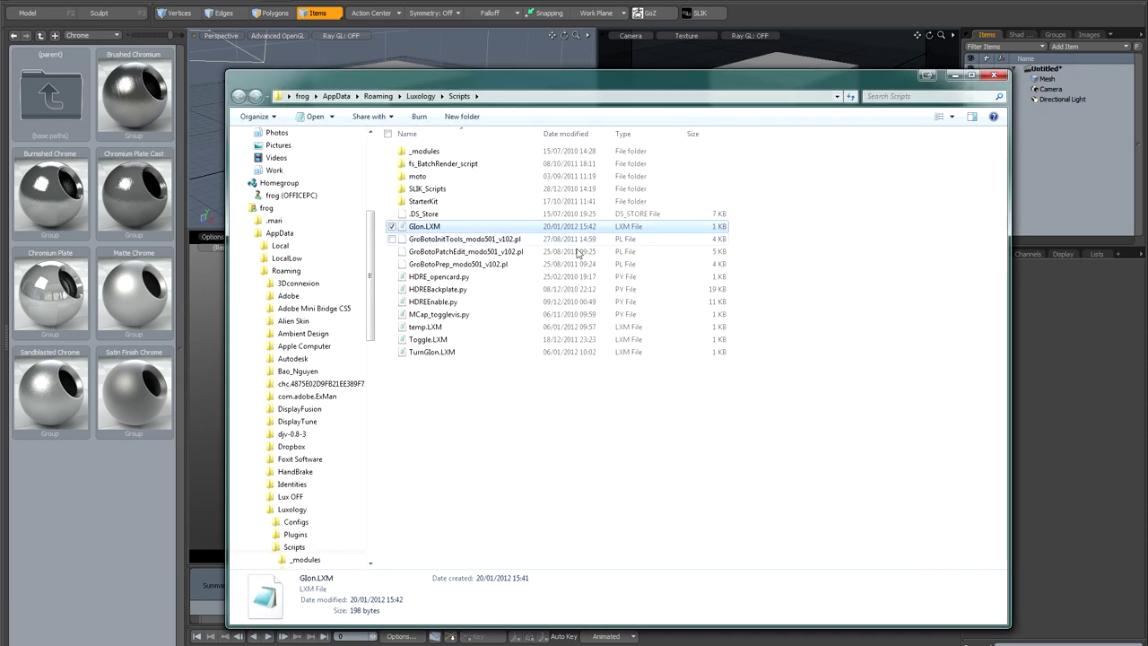
left_click(423, 228)
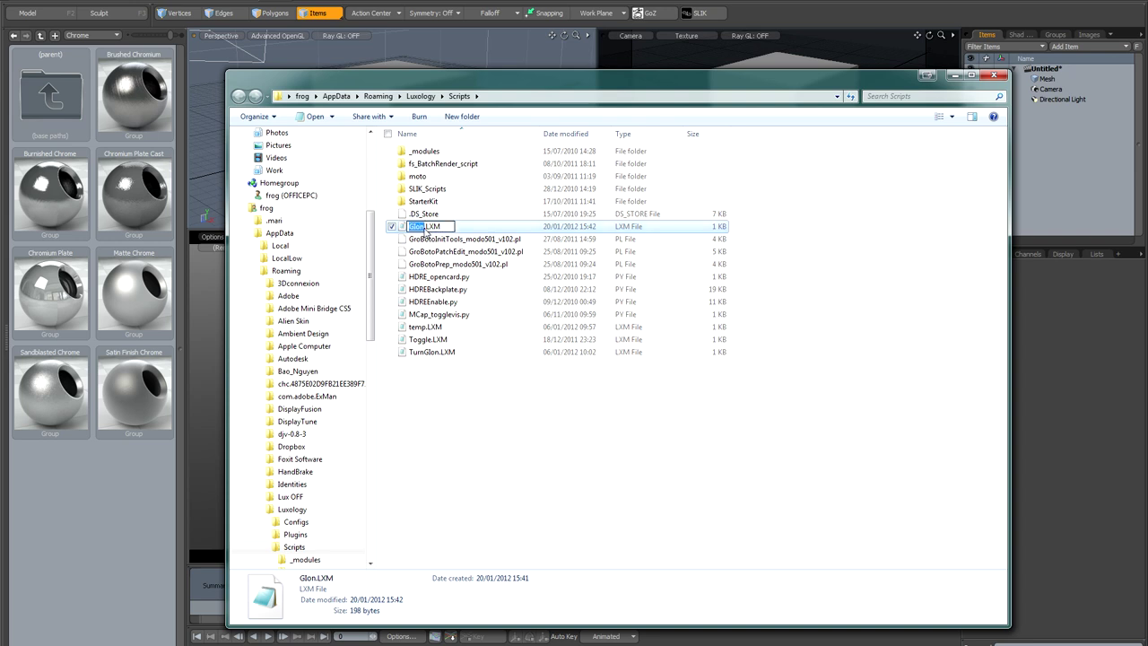
key("ctrl+a")
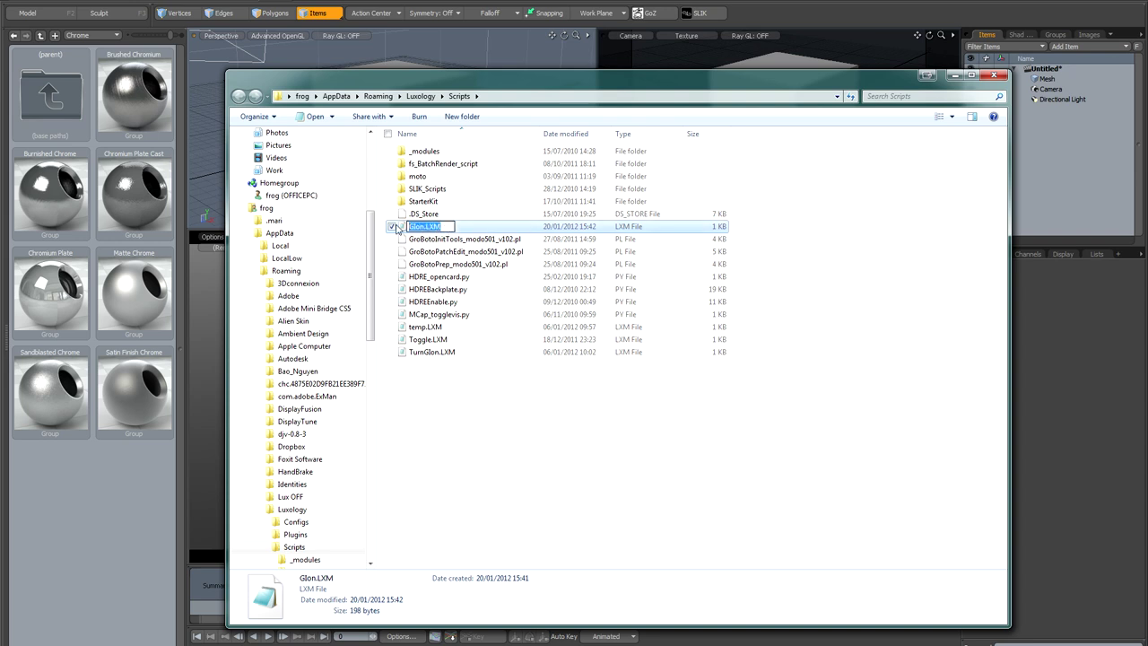
left_click(444, 404)
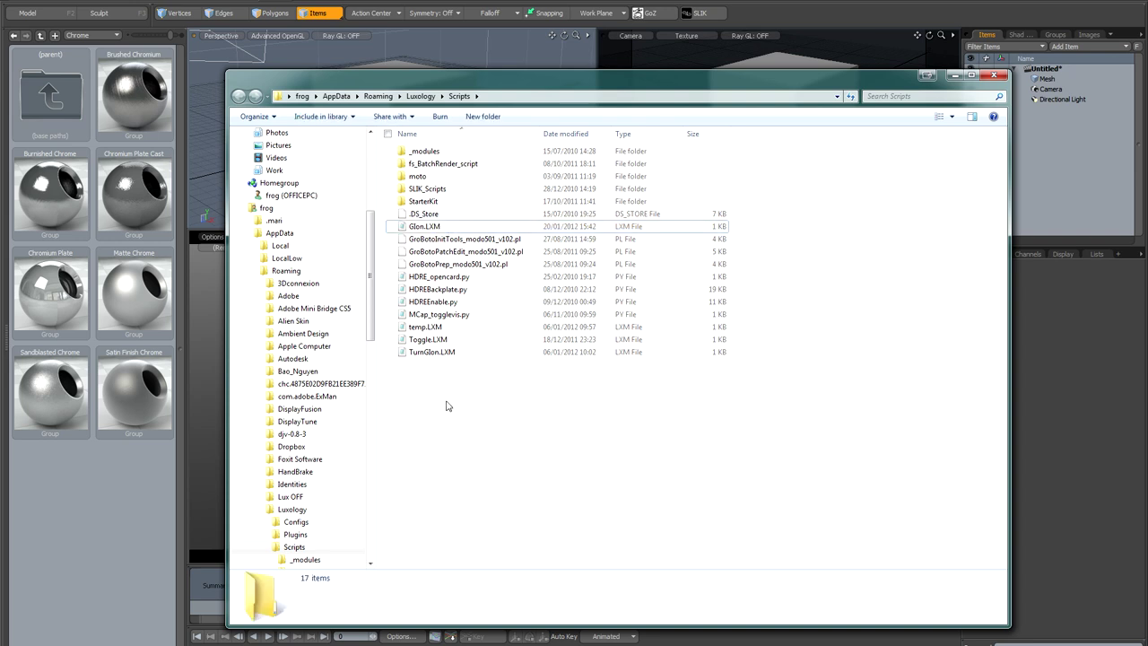
key("alt+Tab")
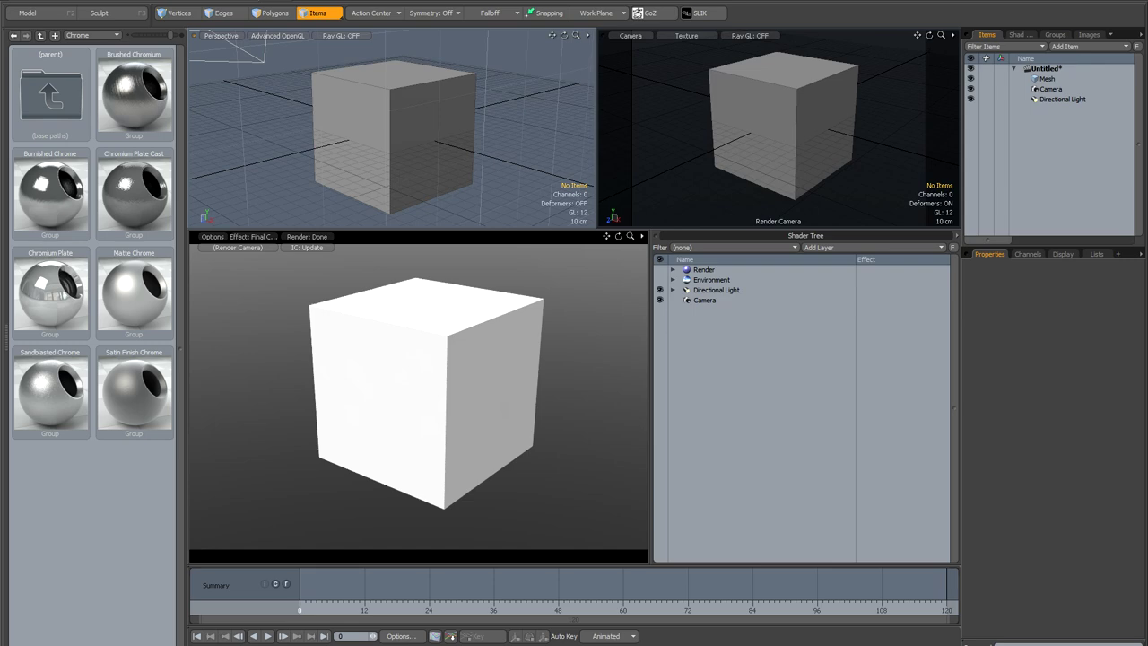
Step: In the Form Editor, create a new form group named mycustombuttons
left_click(260, 1)
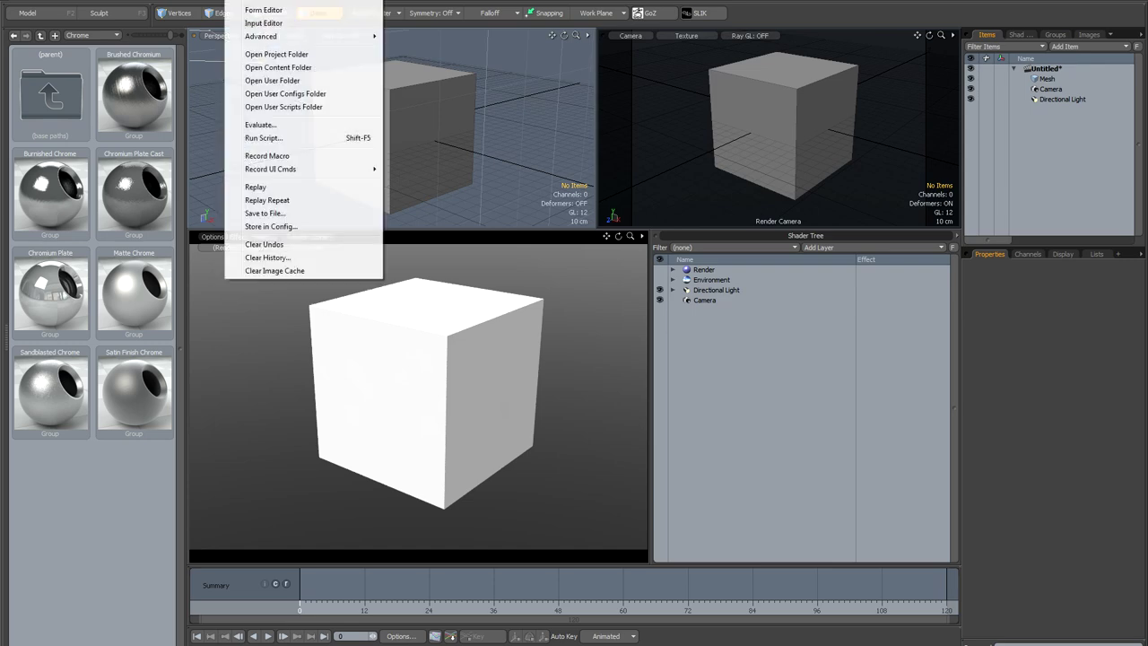
left_click(359, 11)
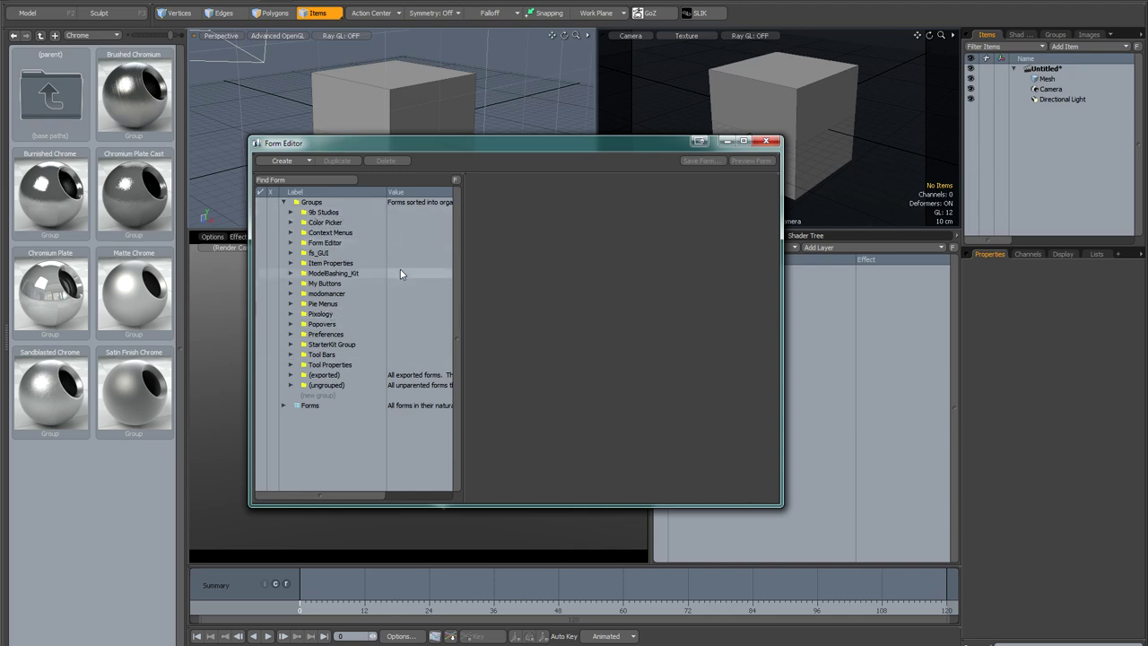
double_click(343, 394)
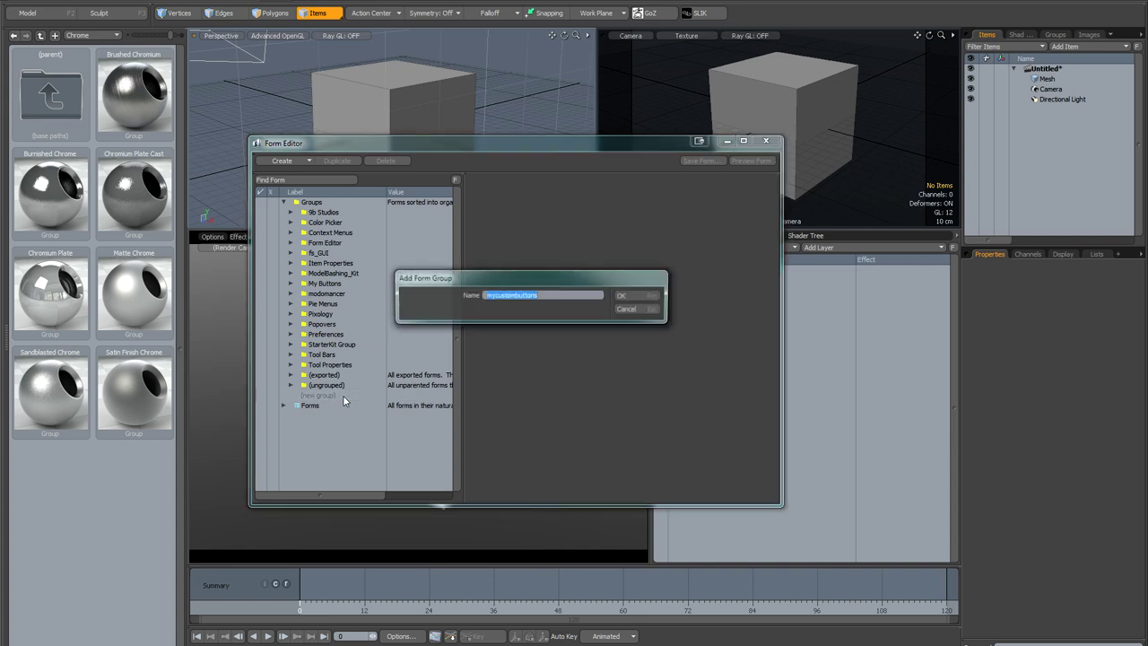
left_click(567, 295)
left_click(633, 295)
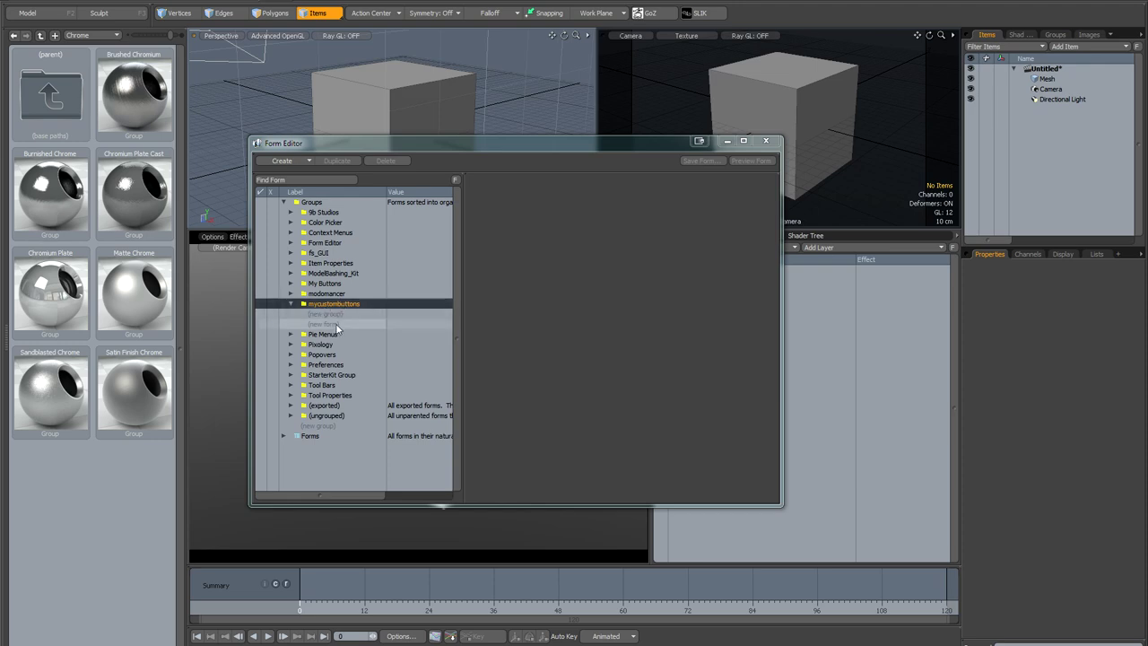
Step: Add a form named 'GI on' under mycustombuttons with a Toolbar (Horizontal) layout
double_click(337, 324)
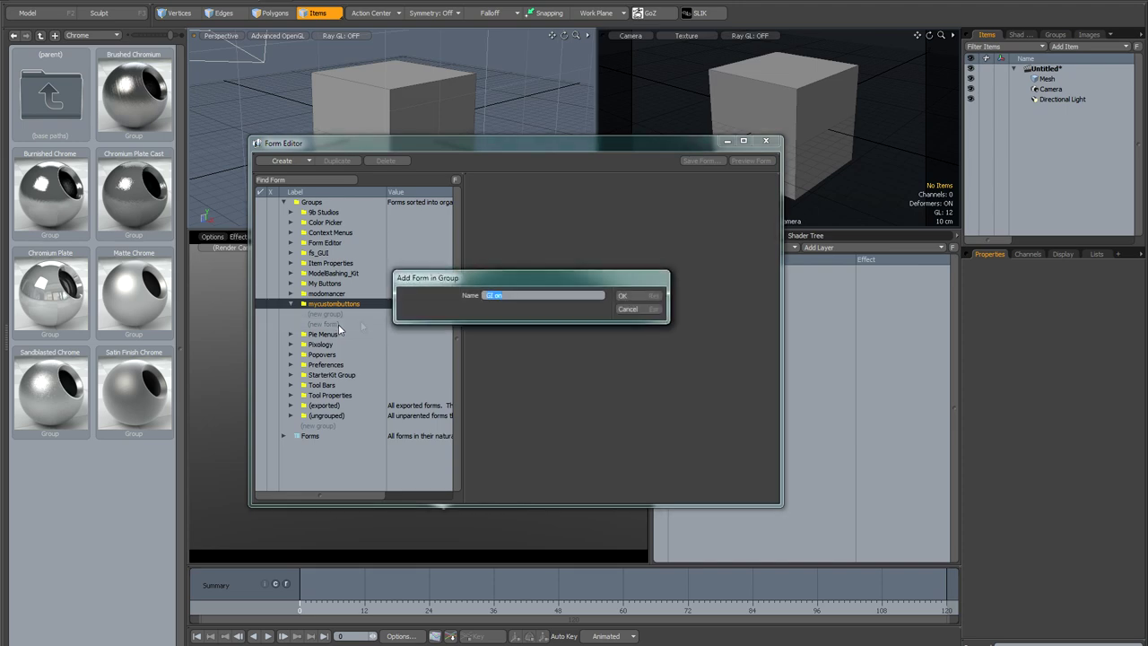
left_click(620, 297)
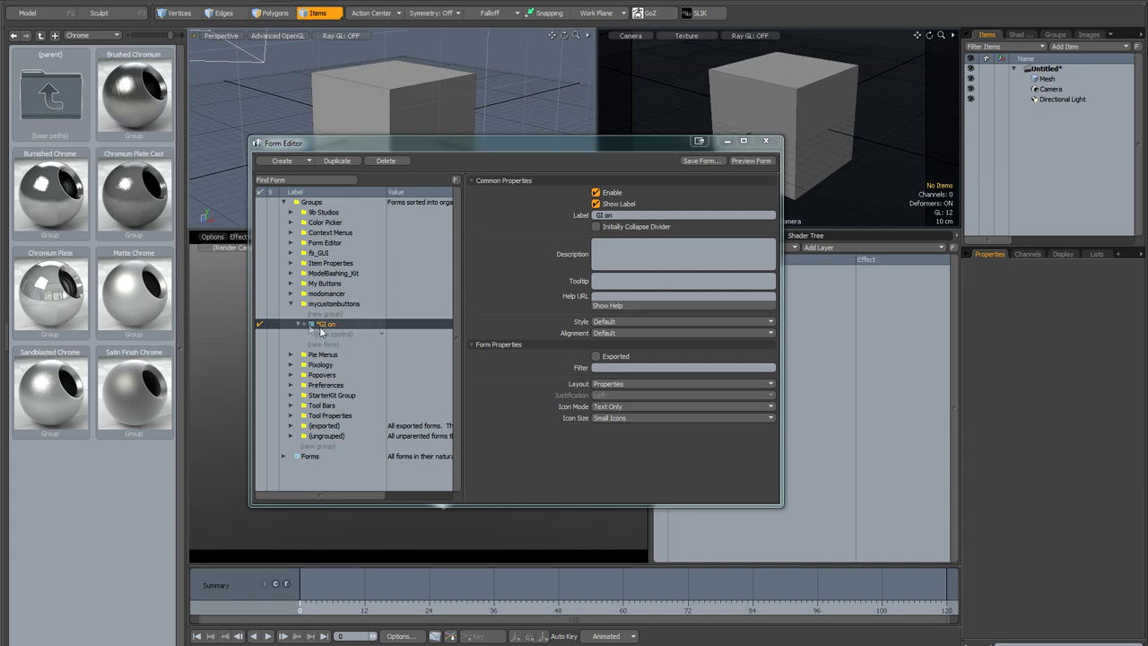
left_click_drag(508, 145, 508, 141)
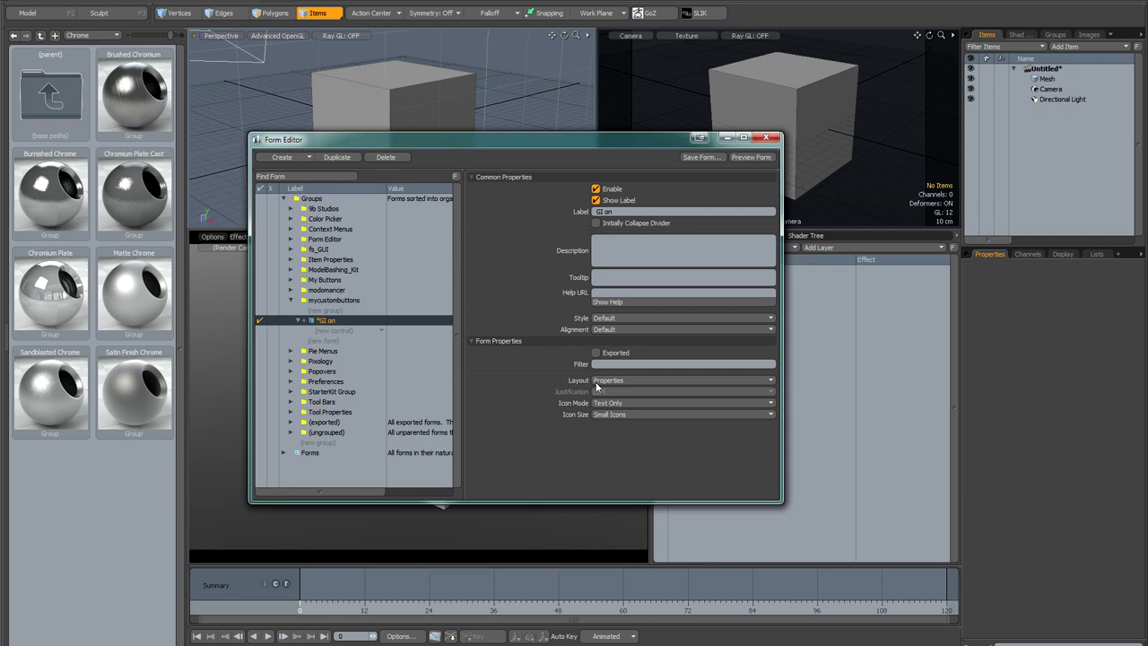
left_click(640, 380)
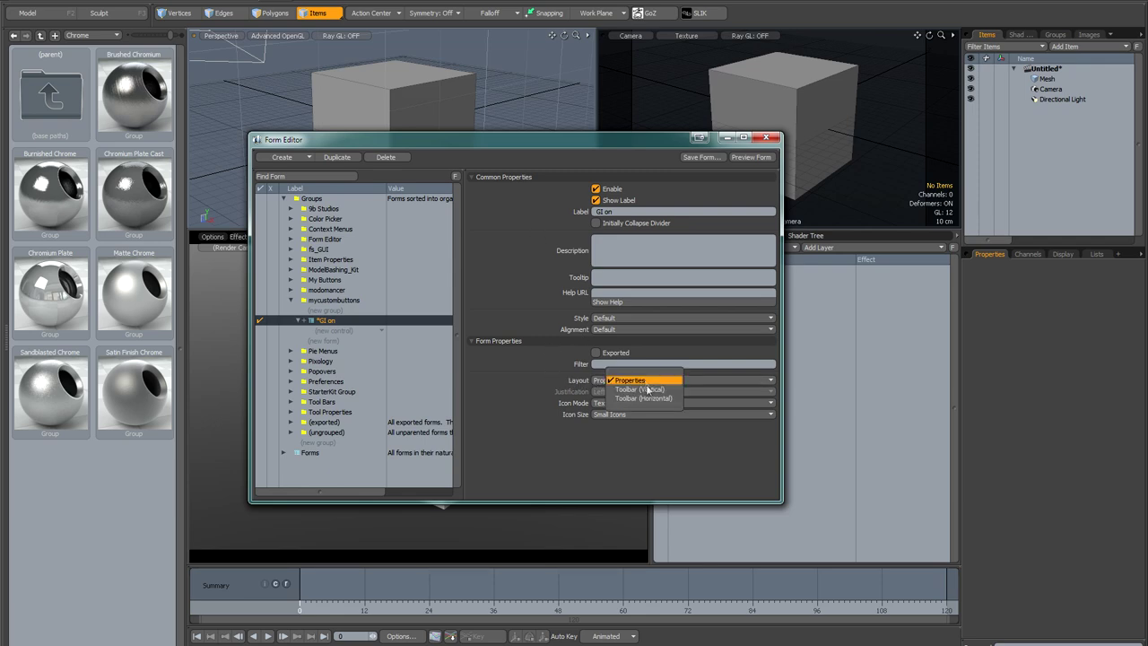
left_click(648, 397)
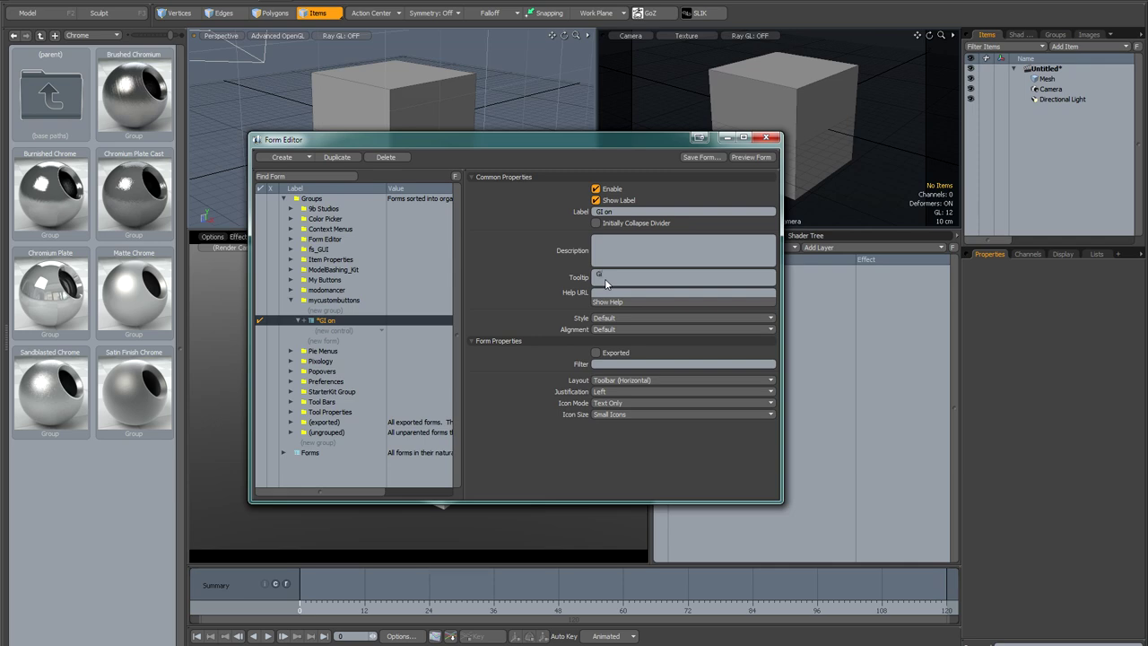
left_click(367, 333)
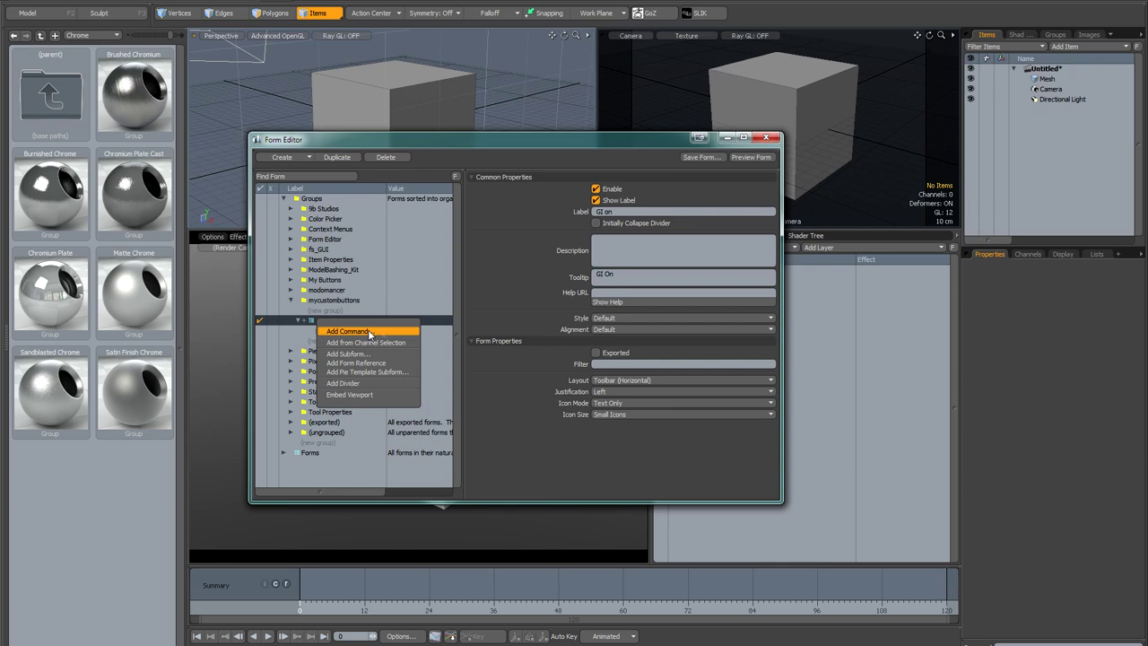
left_click(385, 331)
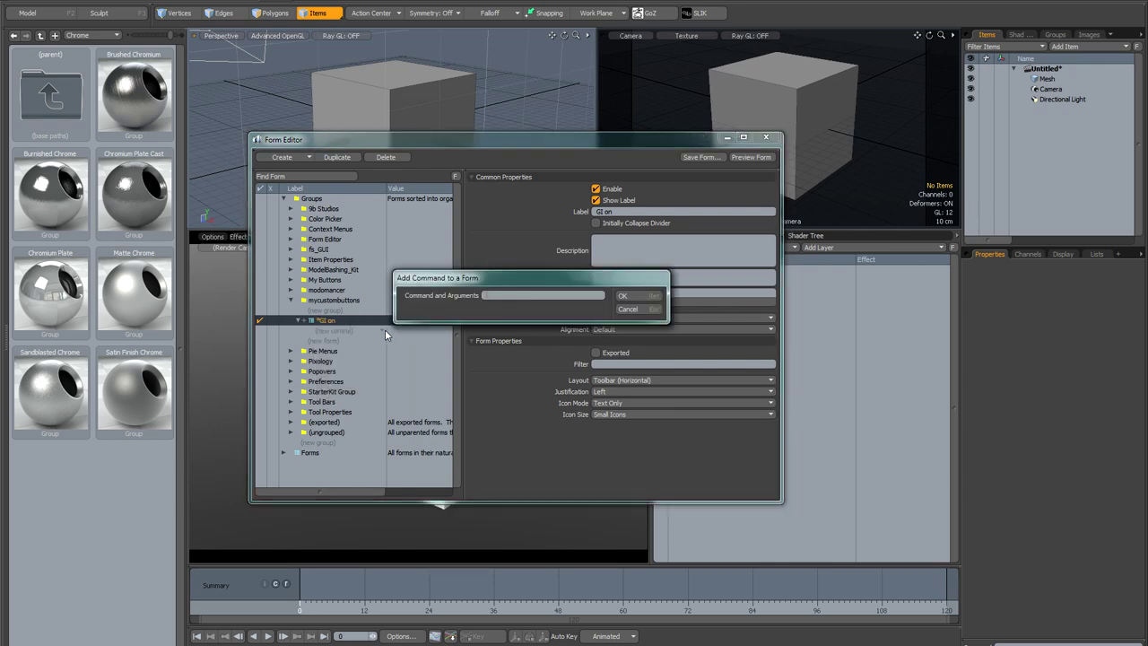
type("@GIon.LXM")
left_click(636, 295)
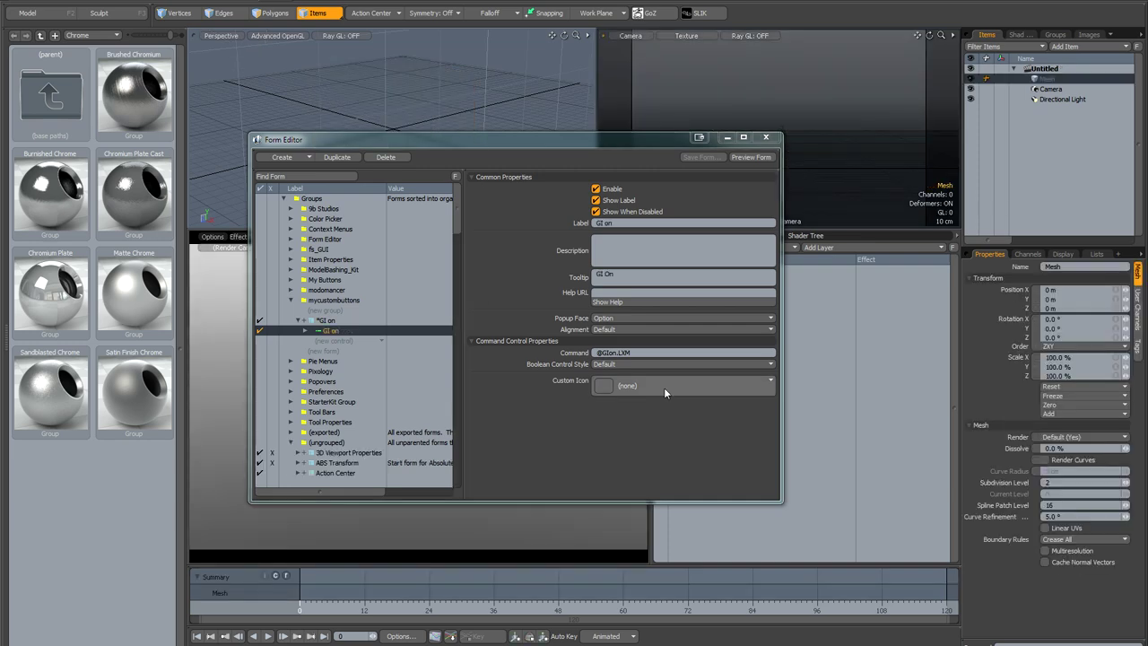
Step: Give the button the GI on.png icon and set the GI on form's Icon Mode to Icon Only
left_click(664, 387)
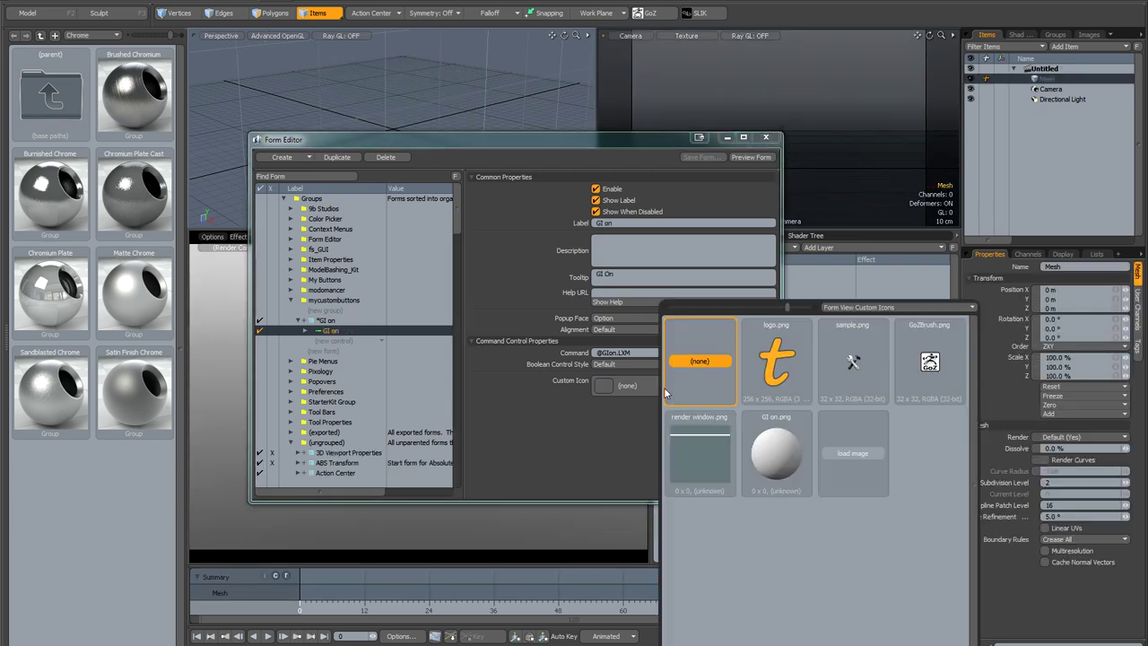
left_click(765, 449)
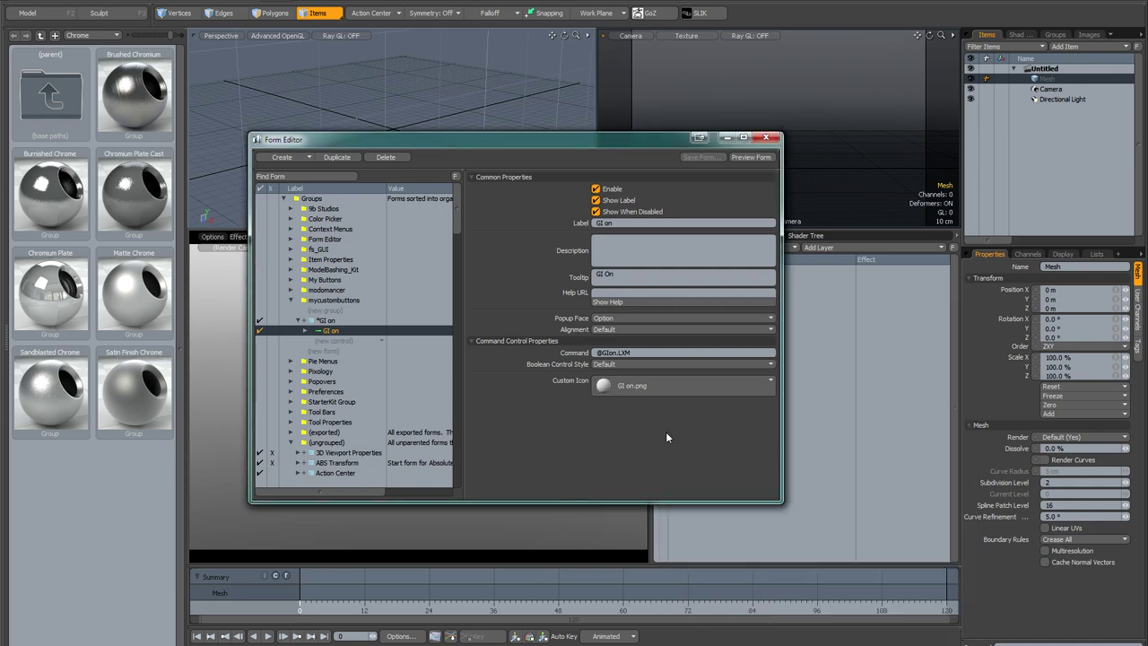
left_click(325, 322)
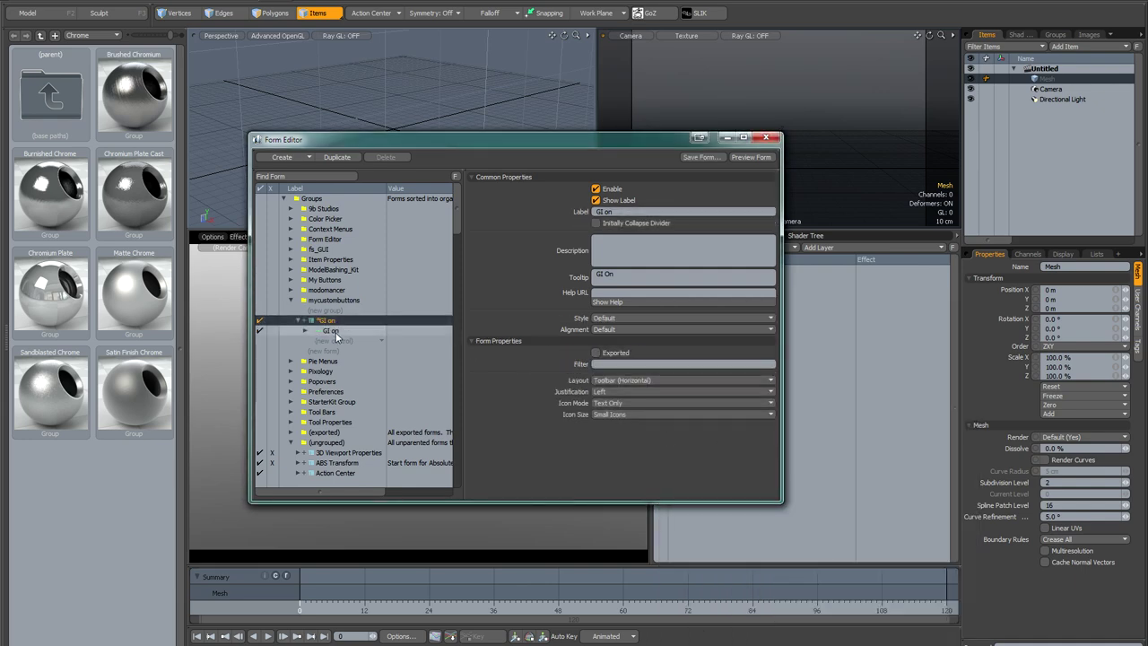
left_click(612, 404)
left_click(615, 416)
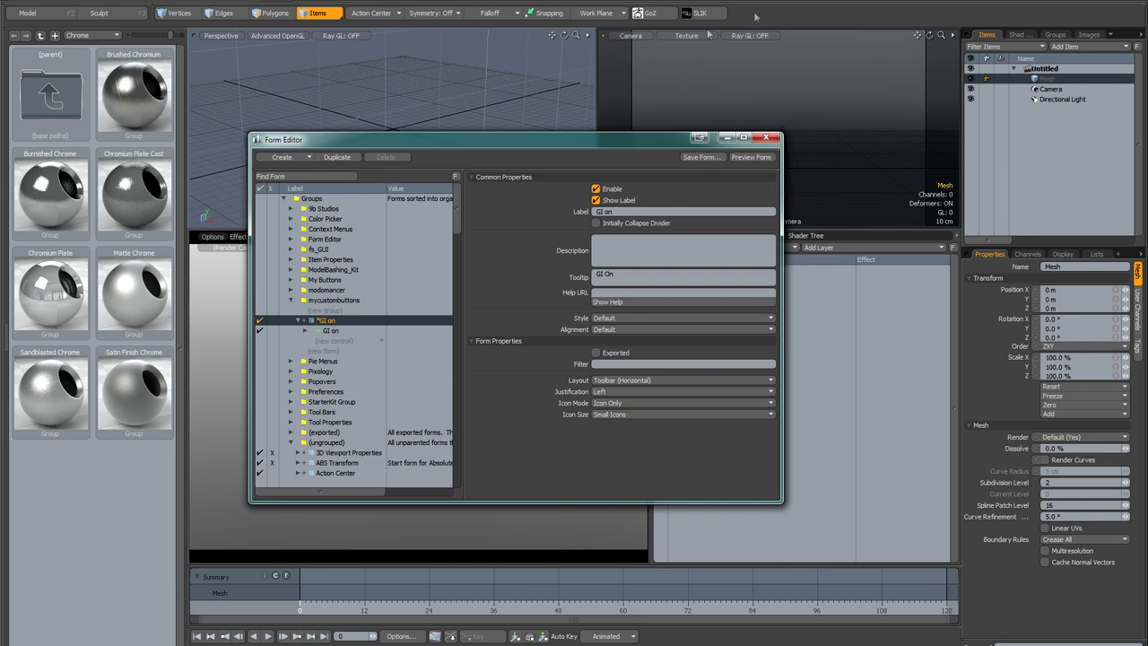
Step: Use Find Form on the top toolbar to locate the modo Modes form and expand its Tail Category
left_click(297, 176)
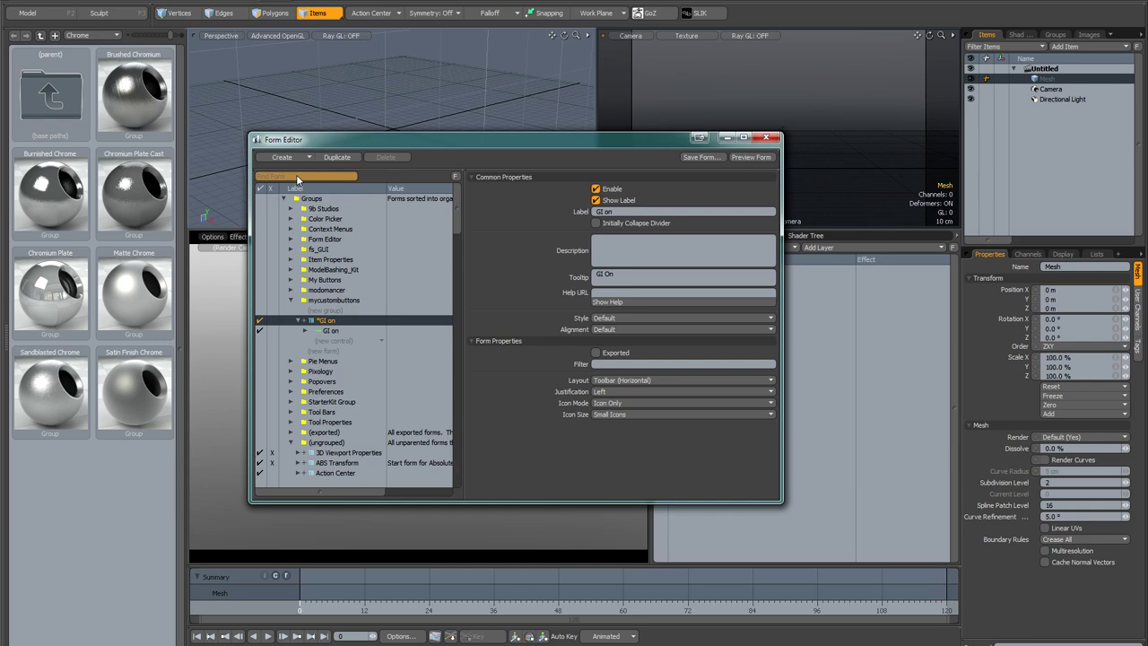
left_click(763, 19)
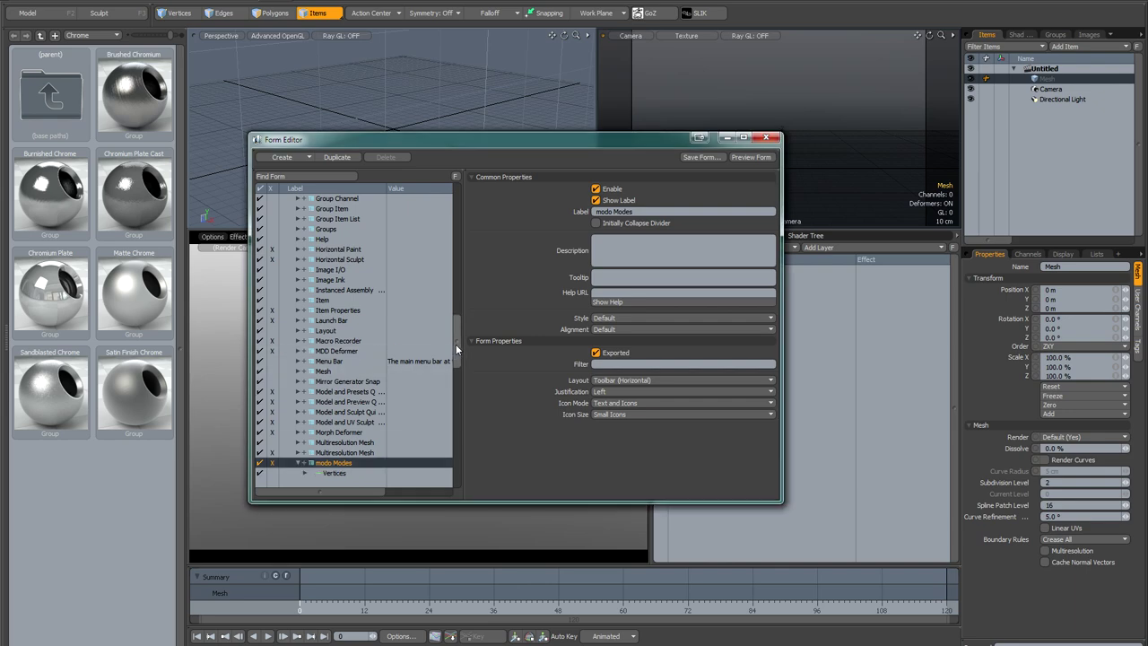
scroll(459, 364, "down", 6)
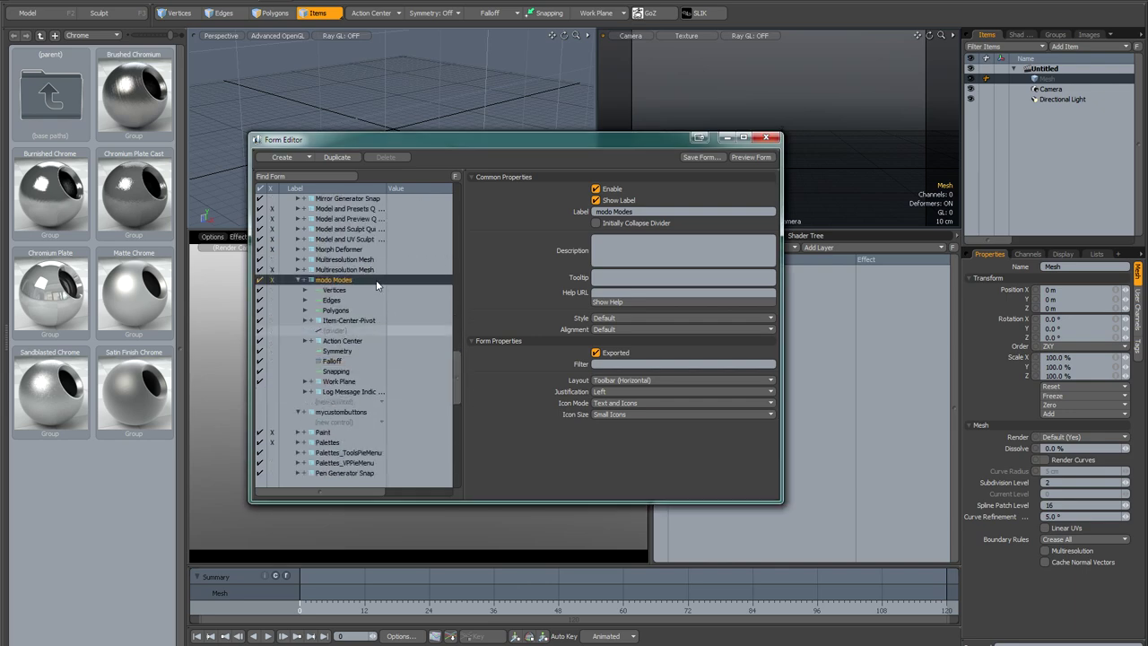
left_click(304, 282)
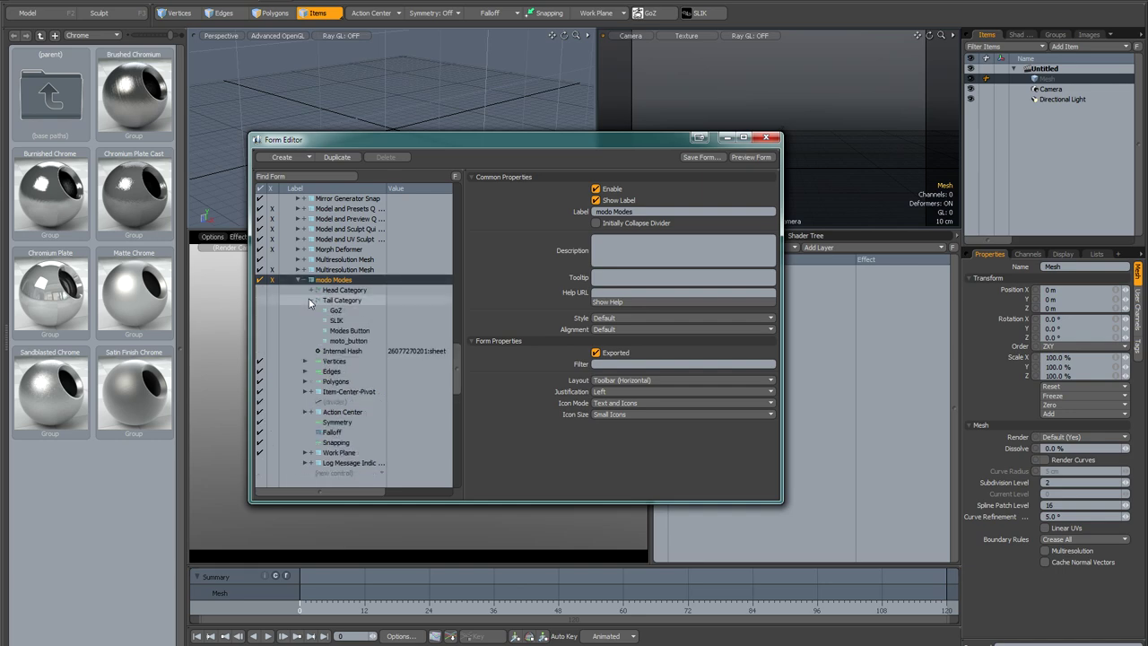
left_click(310, 300)
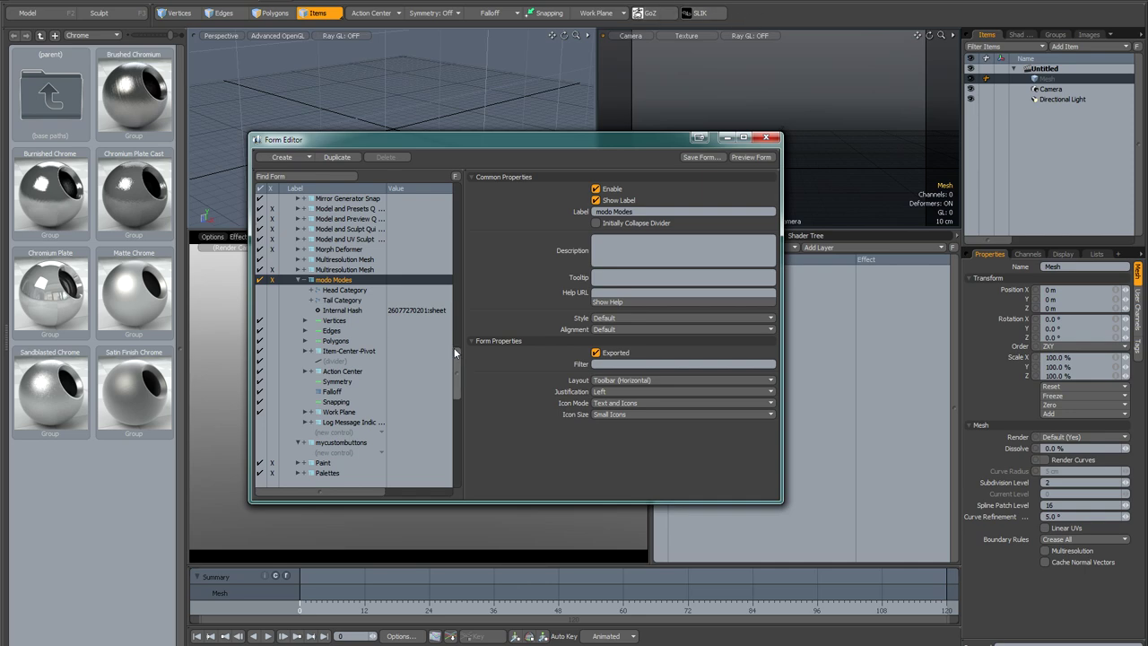
Step: Drag the GI on form into modo Modes' Tail Category so its sphere button ends the toolbar
left_click_drag(456, 369, 465, 216)
left_click(326, 269)
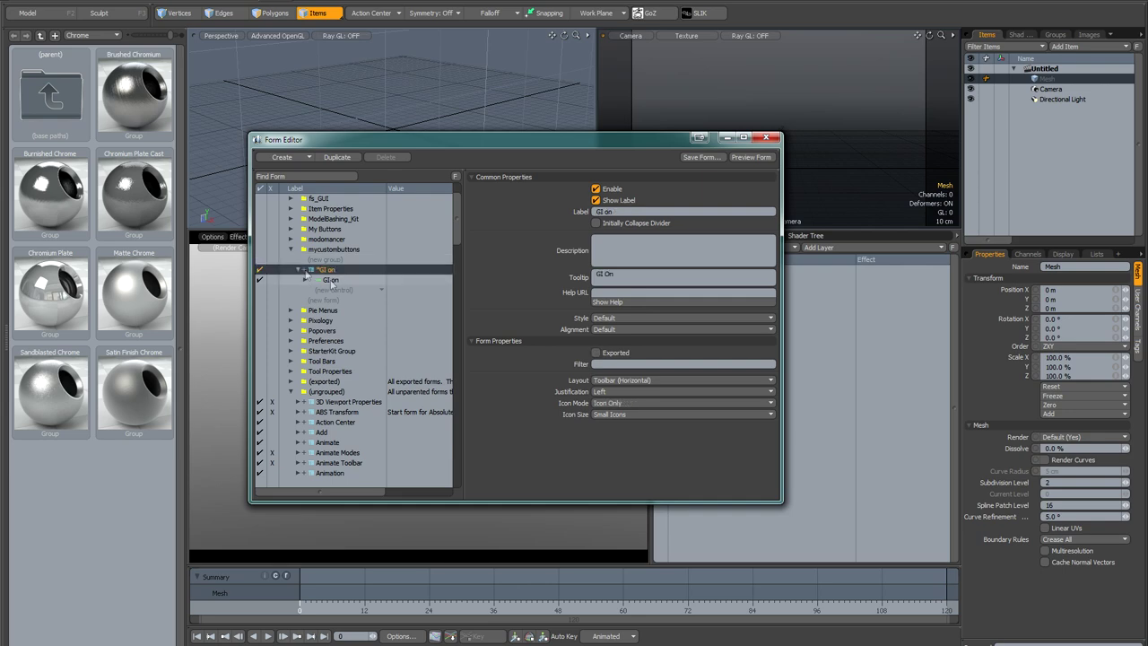
left_click(299, 269)
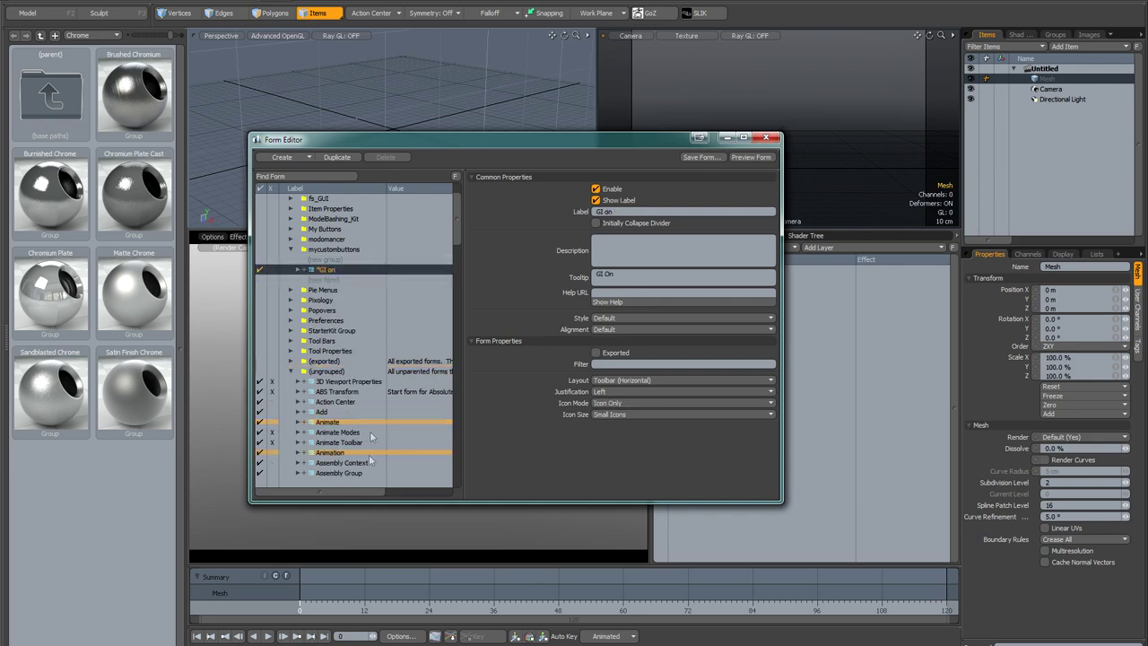
scroll(364, 472, "down", 5)
scroll(364, 476, "down", 8)
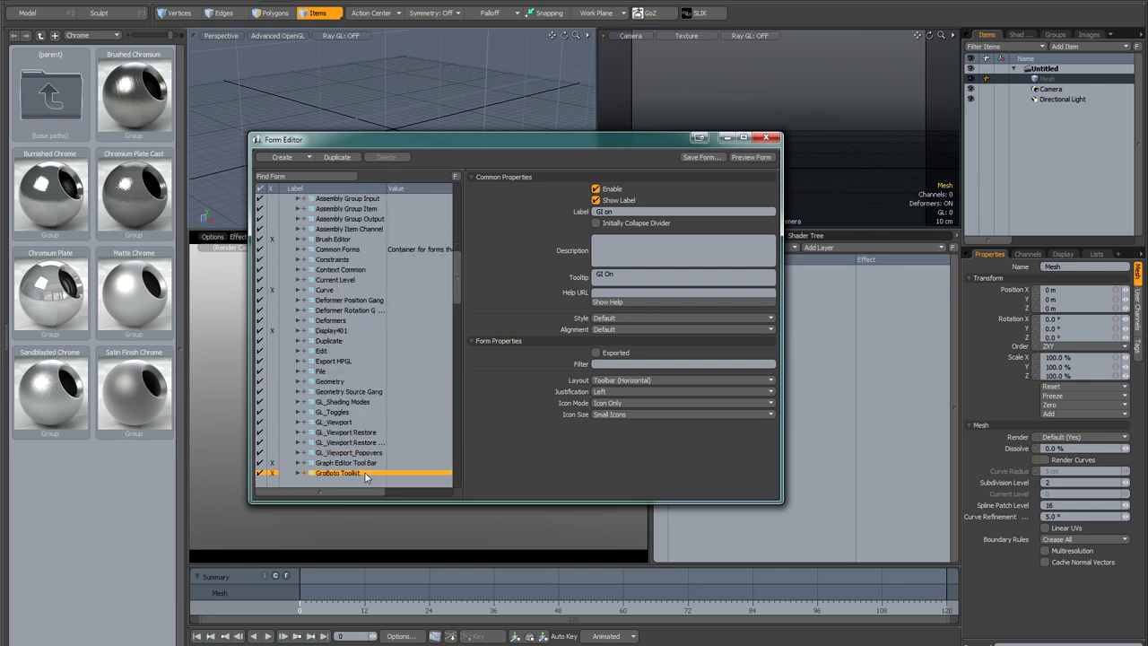
scroll(364, 476, "down", 7)
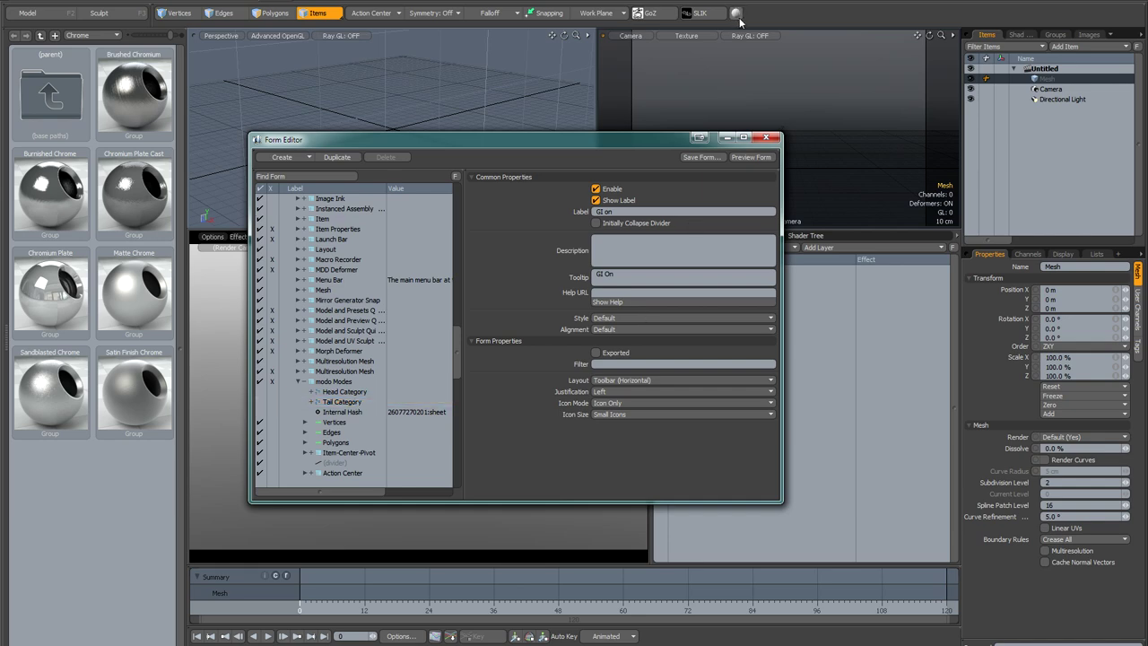
left_click_drag(459, 339, 464, 208)
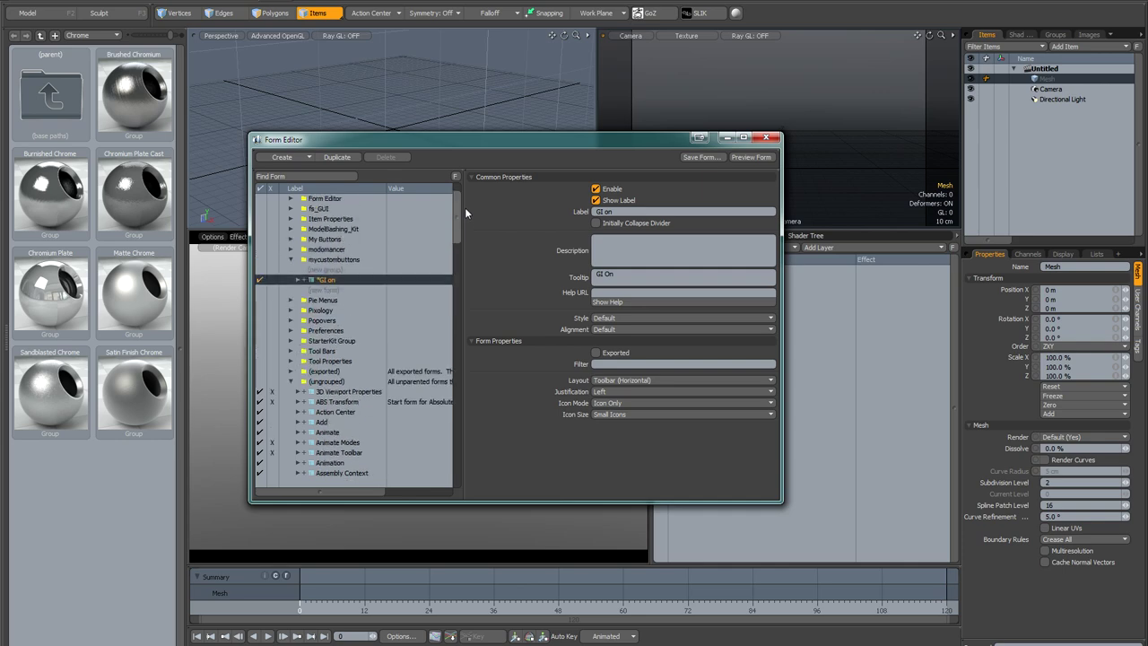
Step: Save the GI on form over the existing GI on.CFG in the Configs folder
right_click(354, 283)
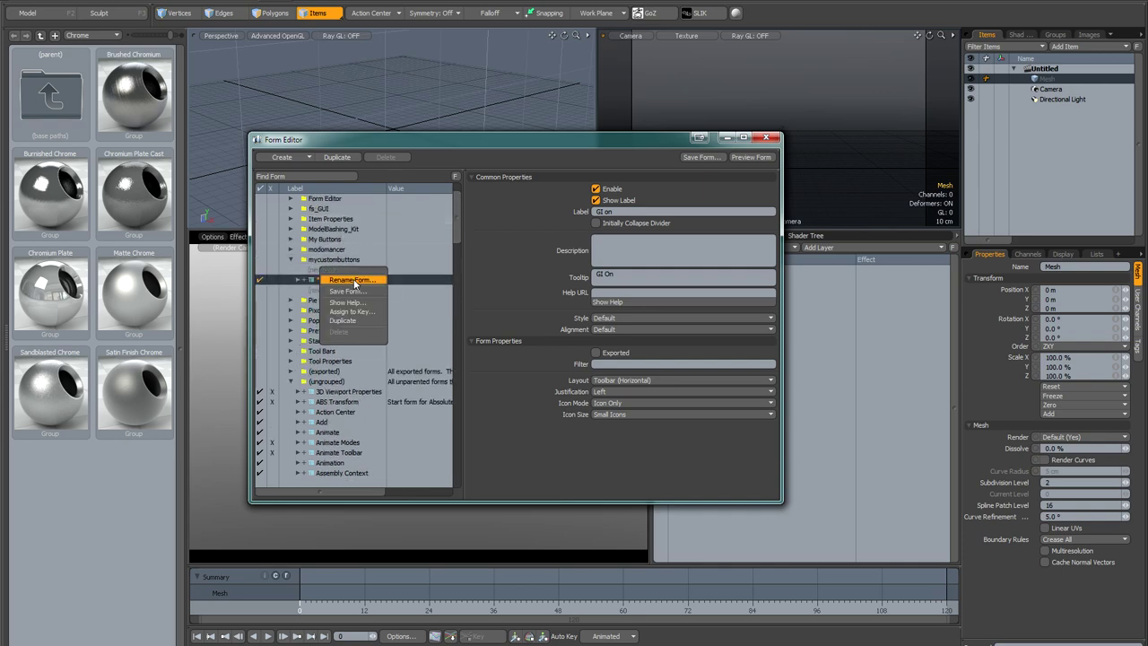
left_click(357, 291)
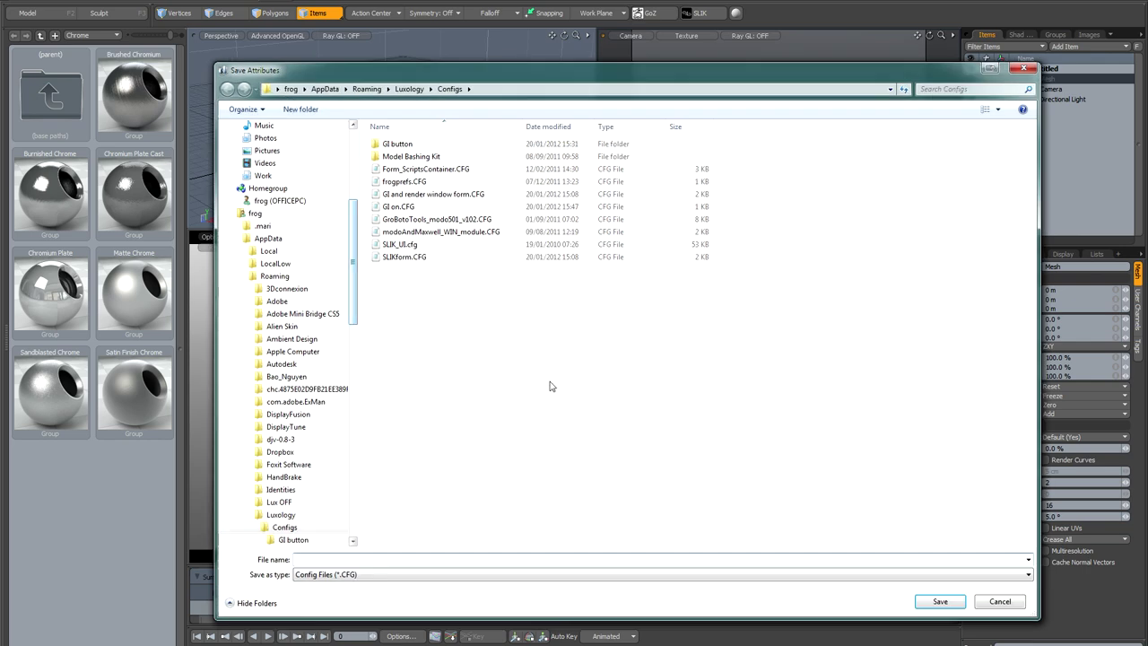
double_click(402, 208)
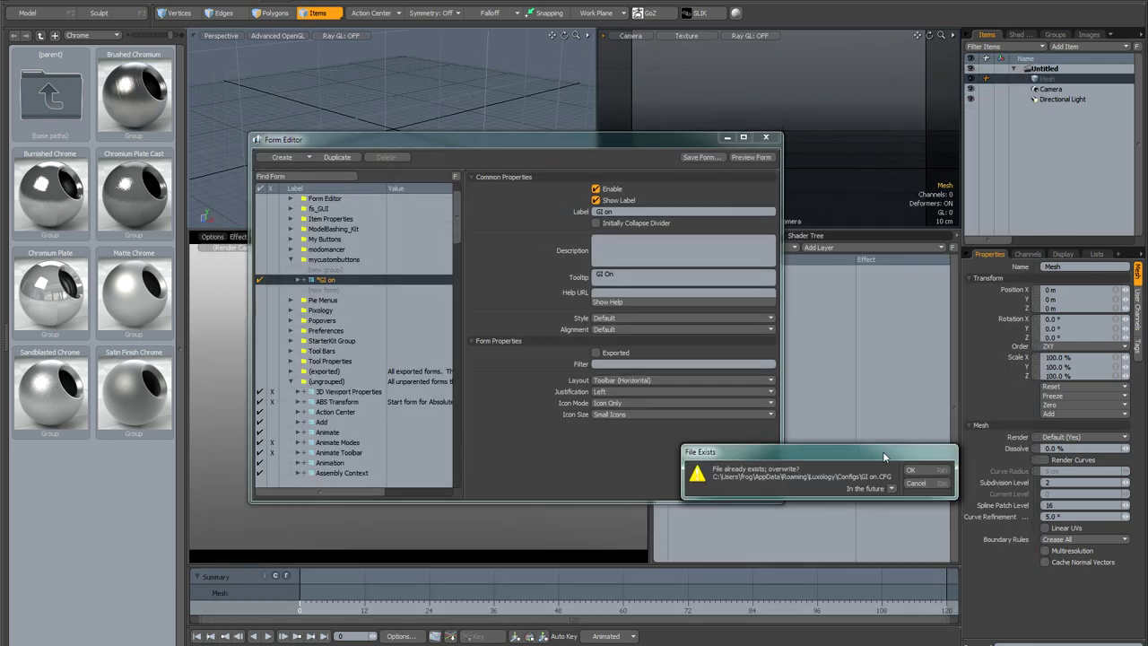
left_click(916, 468)
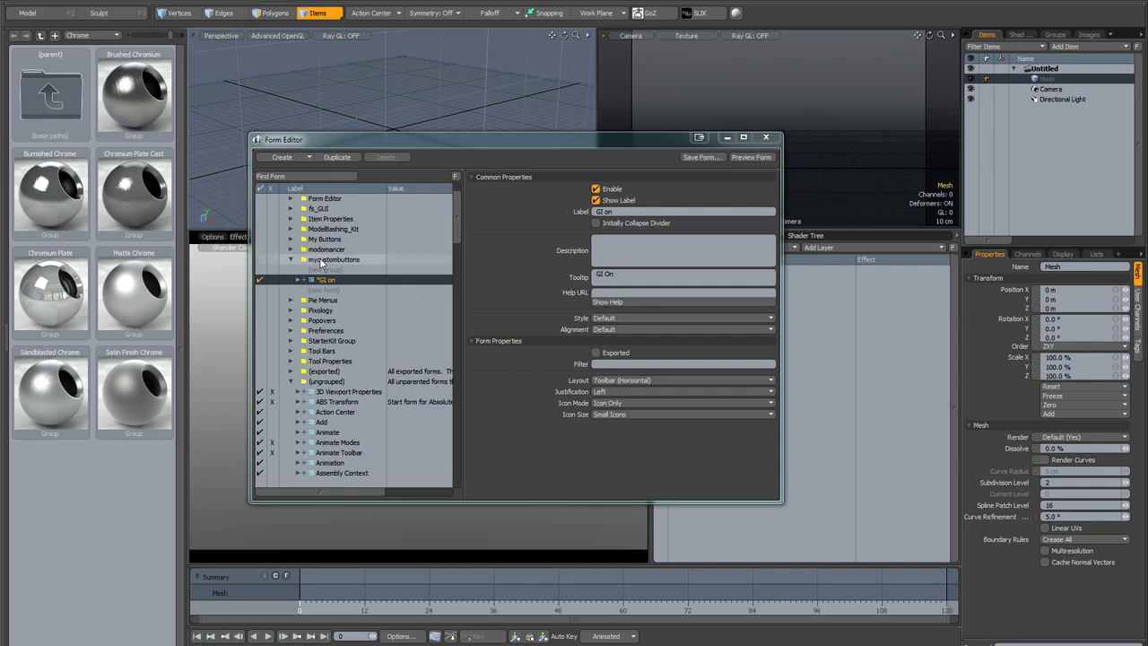
Step: Dismiss the GI on form's context menu and close the Form Editor
right_click(343, 284)
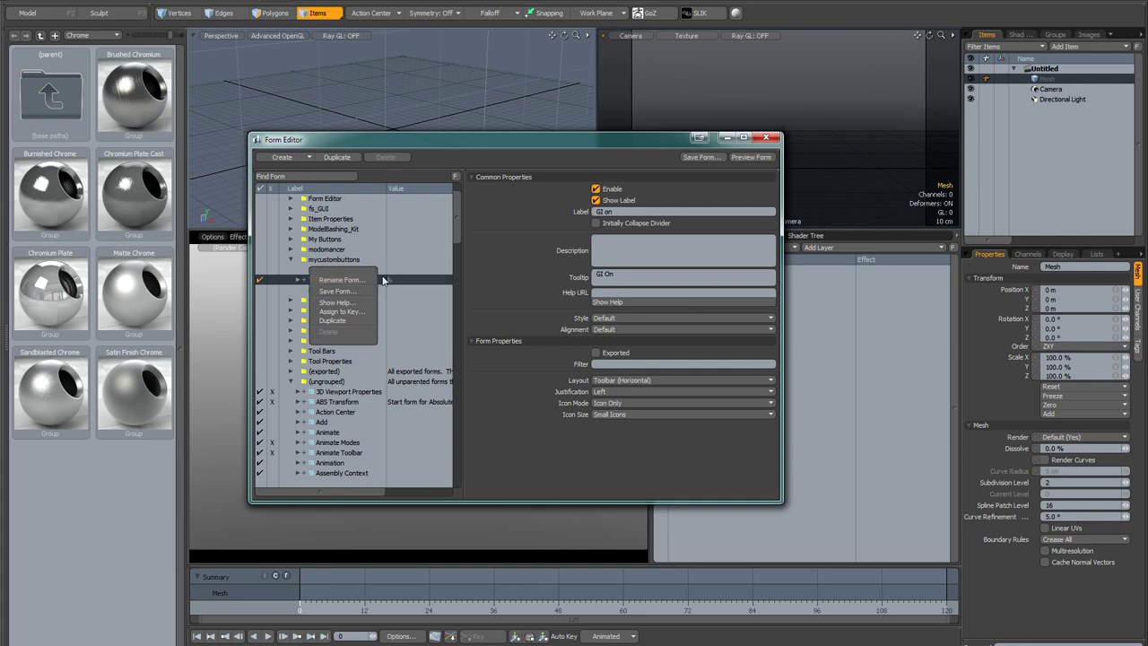
left_click_drag(383, 281, 333, 283)
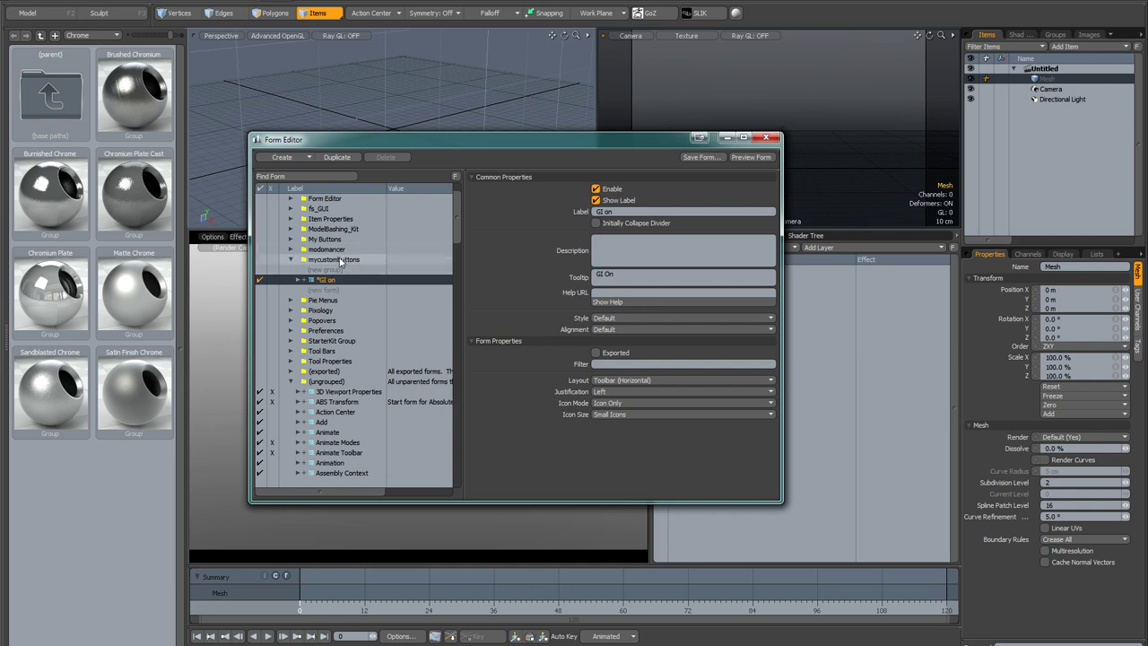
left_click(765, 137)
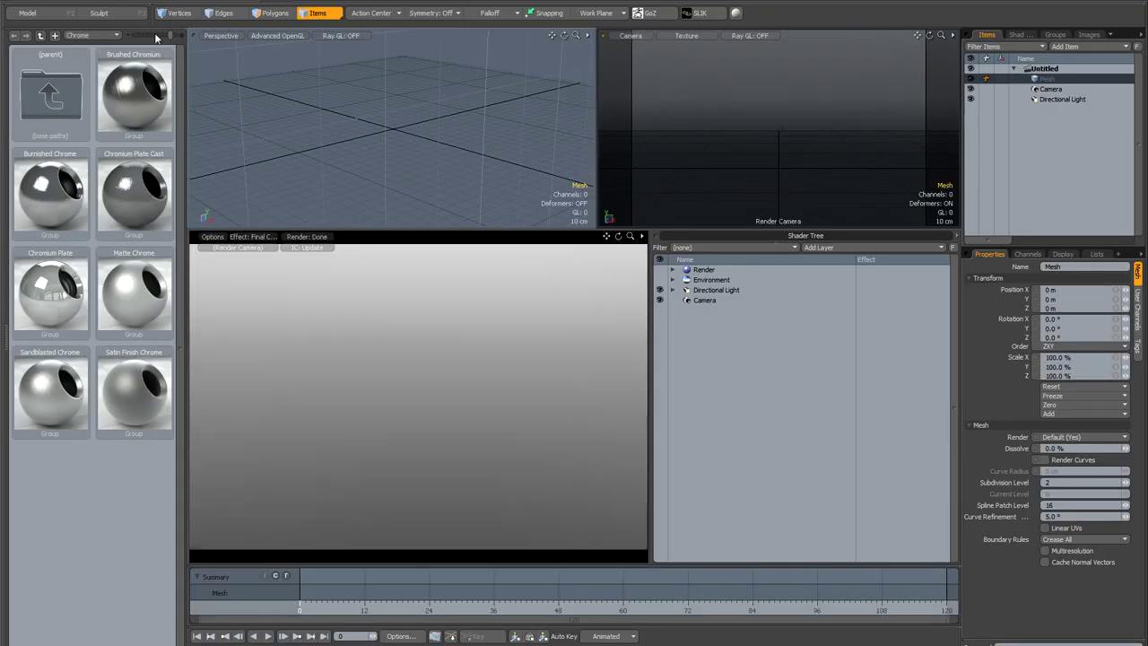
Step: Add a cube, turn global illumination on with the new GI on button, and switch to Polygons mode
left_click(34, 13)
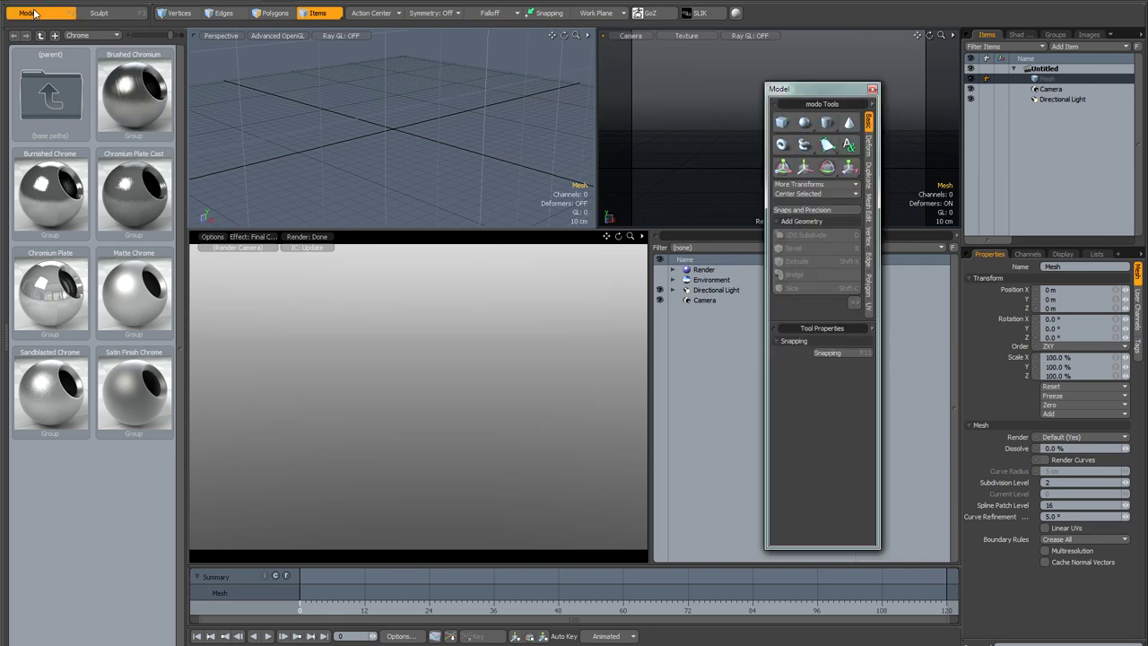
left_click(781, 122)
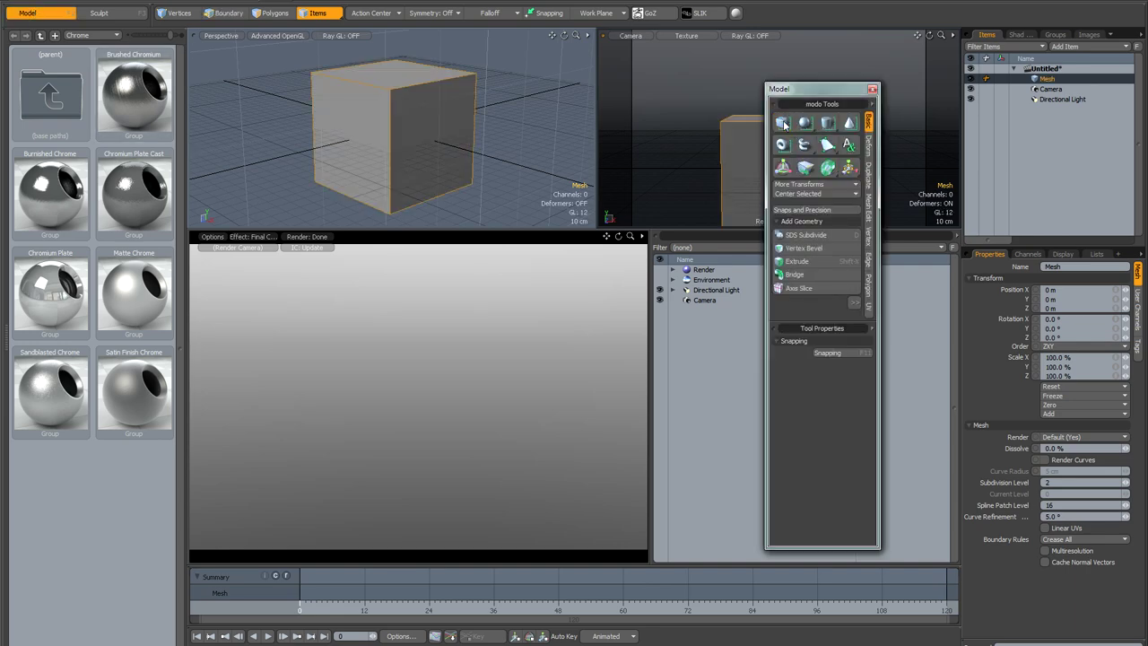
left_click(873, 90)
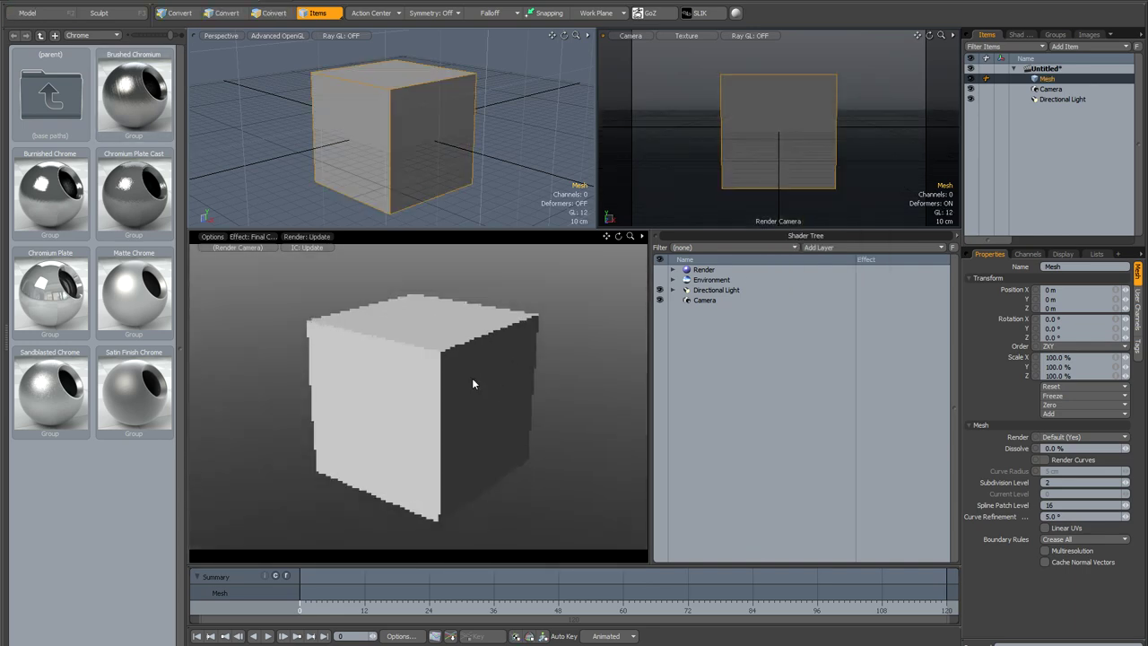
left_click(735, 14)
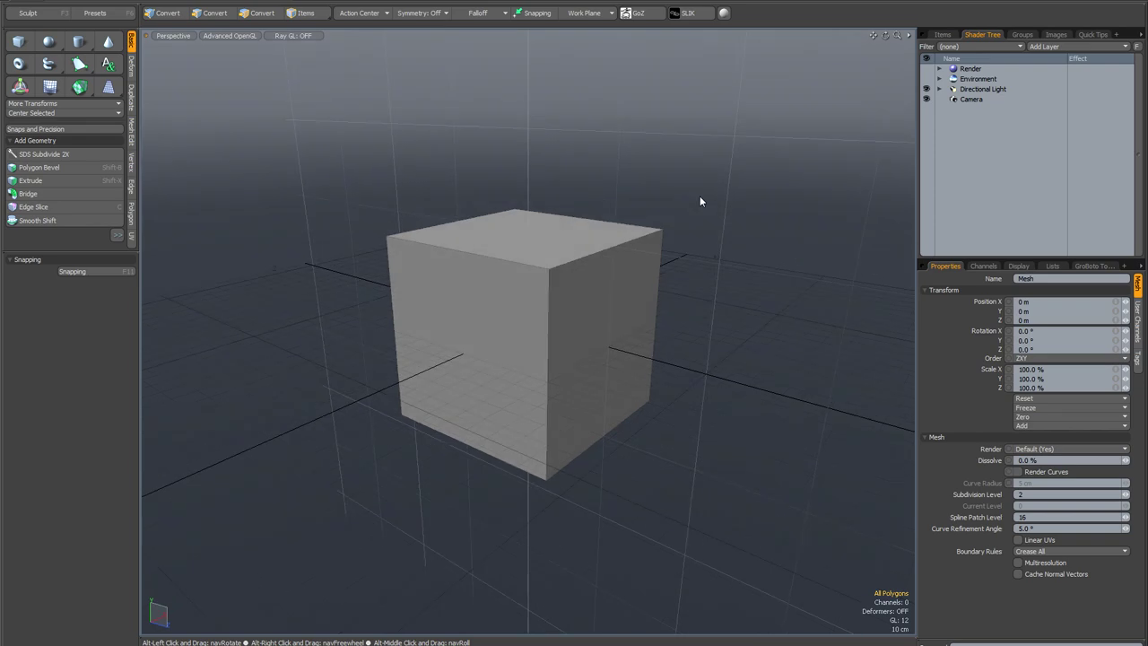
key("3")
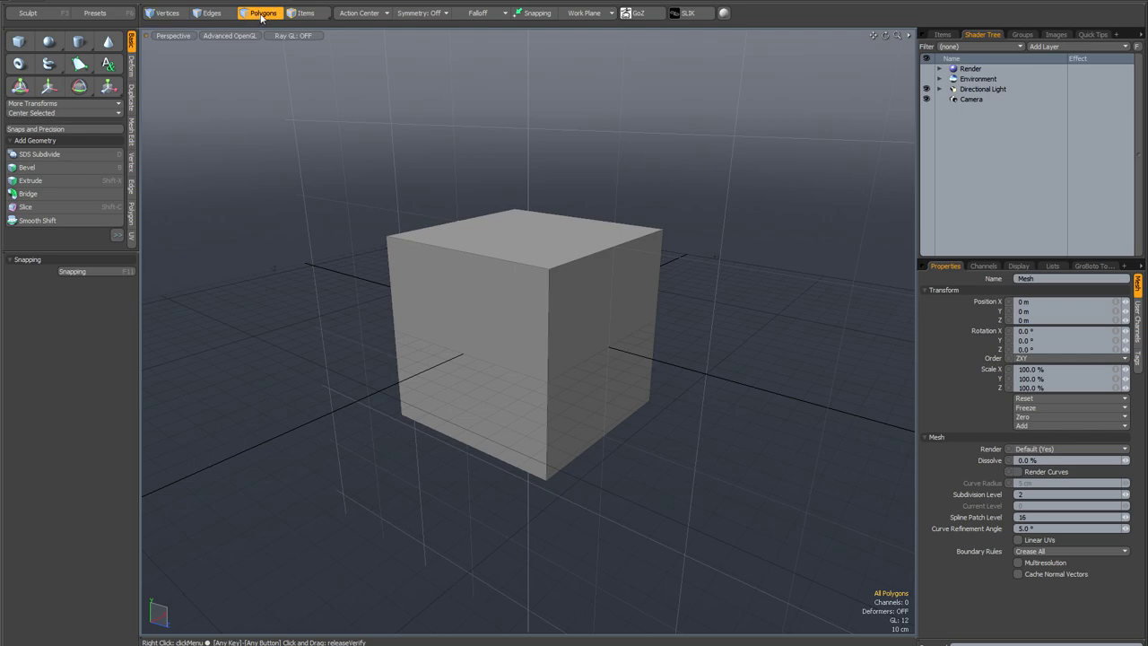
Step: Reopen the Form Editor and create a Select Through form in the mycustombuttons group
key("F1")
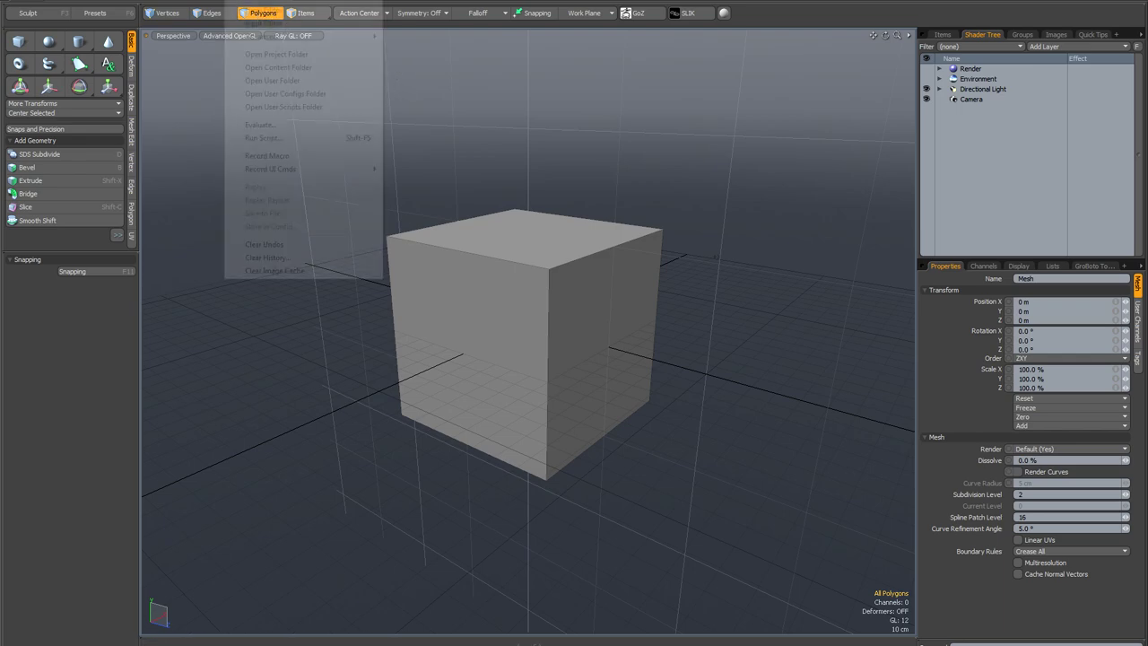
left_click(366, 8)
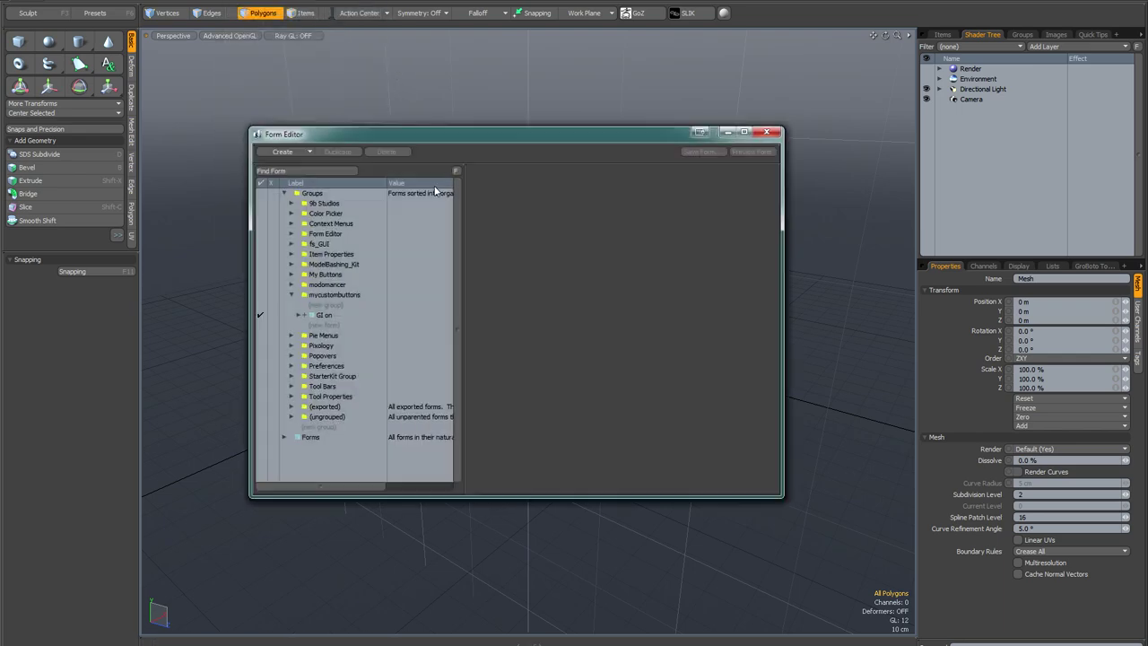
double_click(347, 329)
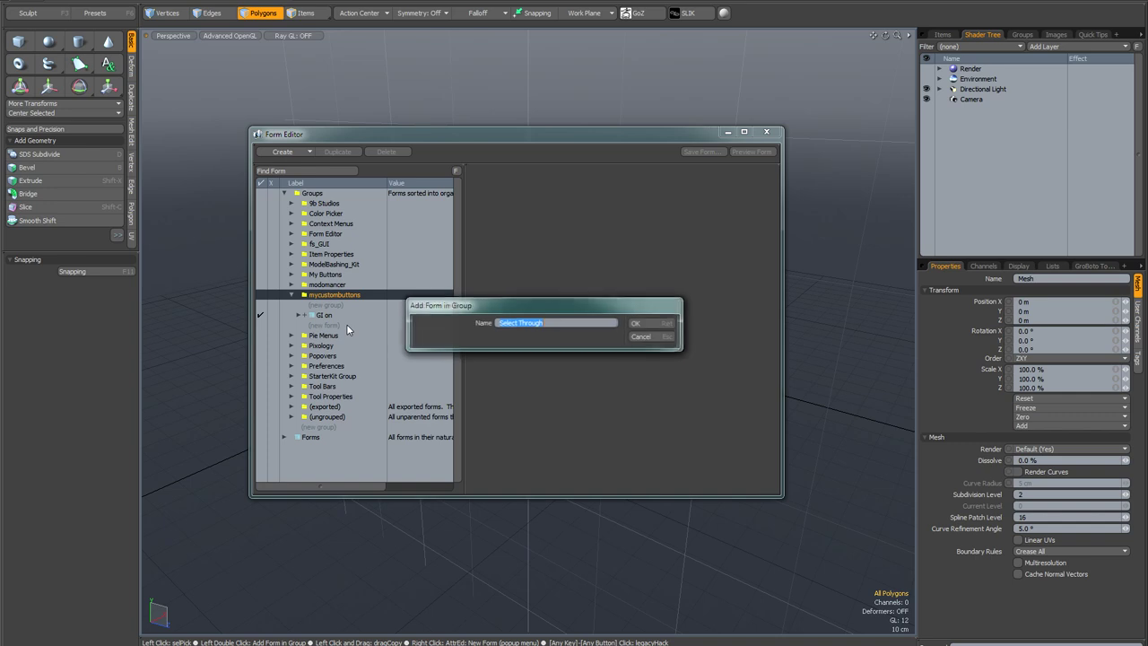
left_click(637, 323)
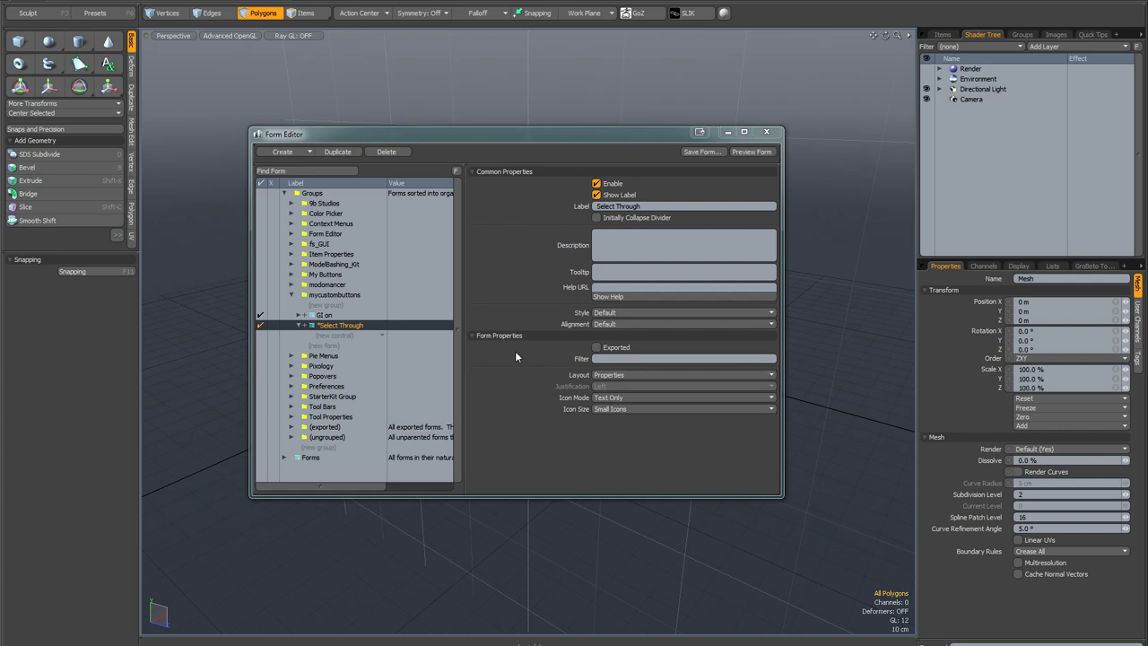
Step: Make Select Through a horizontal toolbar with Large Icons and choose Add Command for its new control
left_click(630, 374)
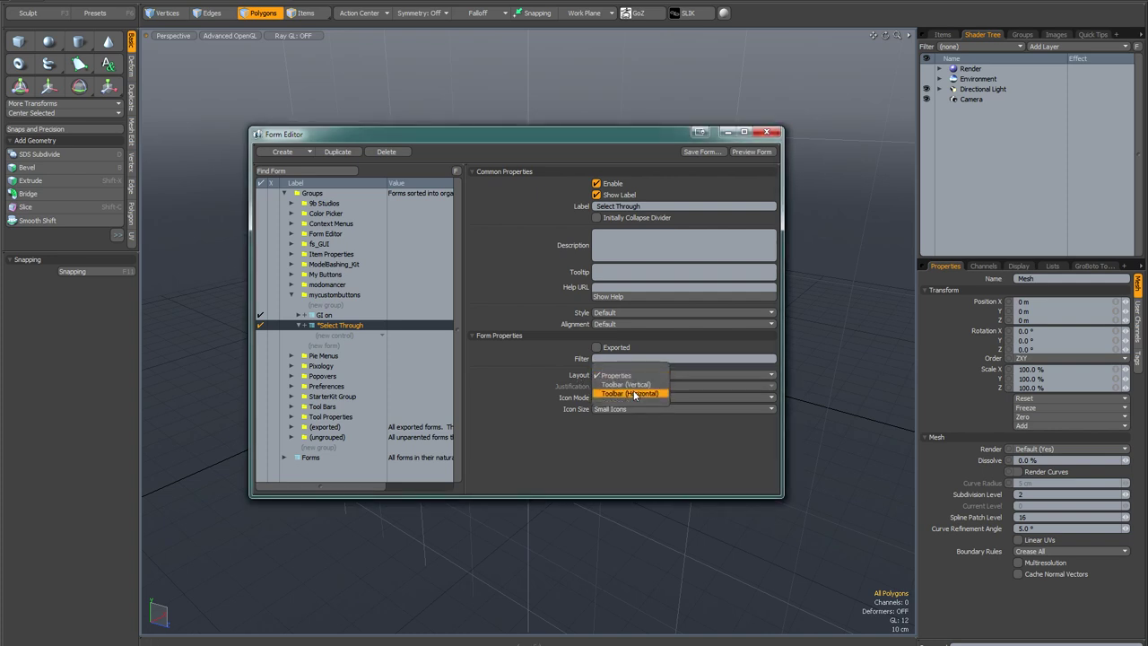
left_click(634, 393)
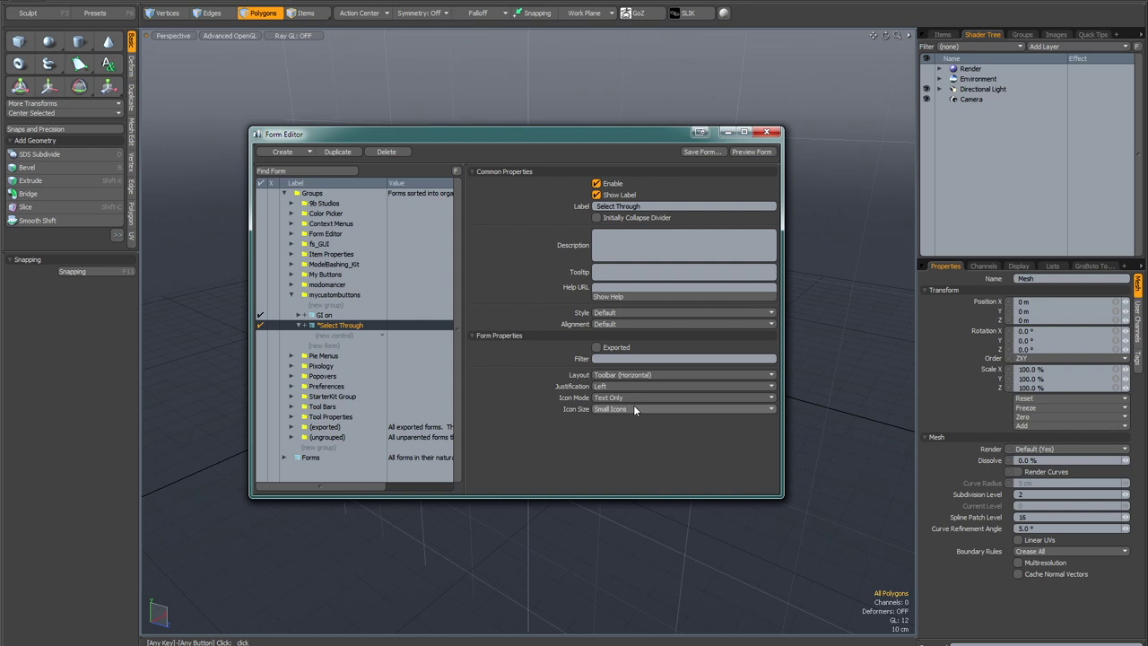
left_click(634, 409)
left_click(633, 415)
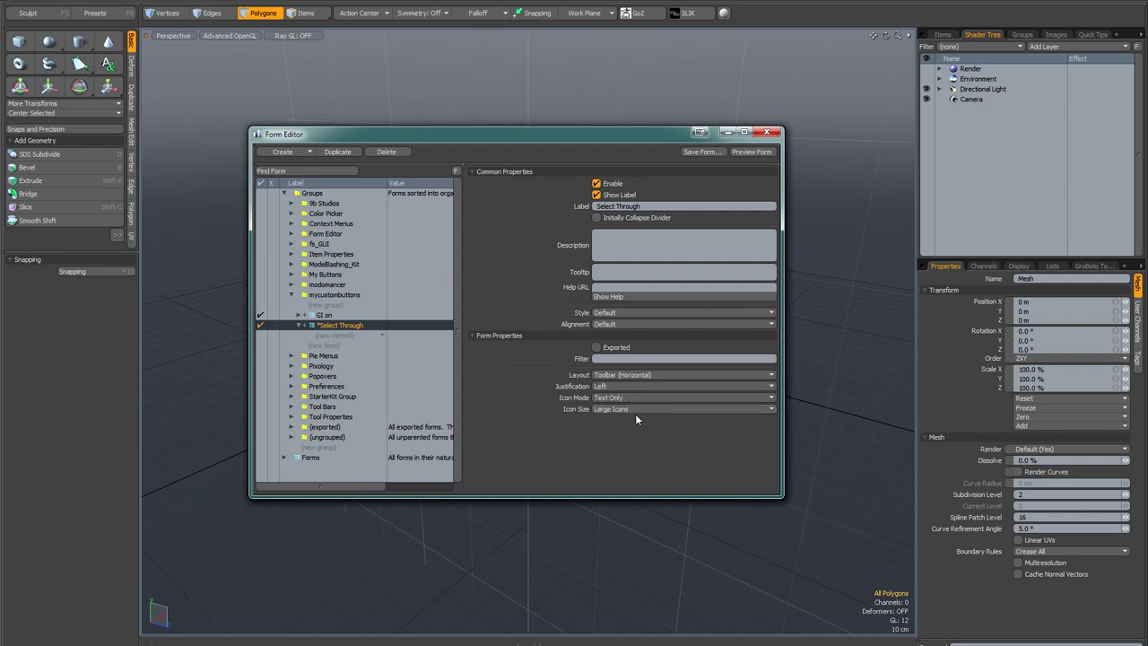
left_click(356, 338)
left_click(356, 335)
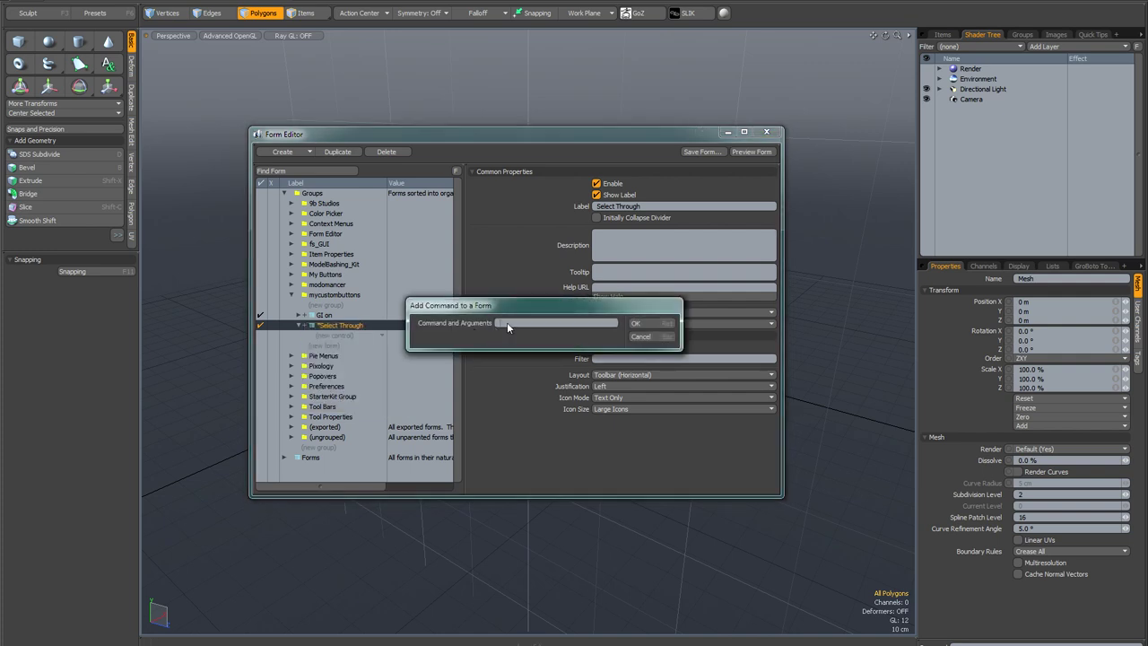
Step: Add the command !tool.flag xfrm.transform select ? as a Toggle Button control labelled Select Through
type("!tool.flag xfrm.transform select ?")
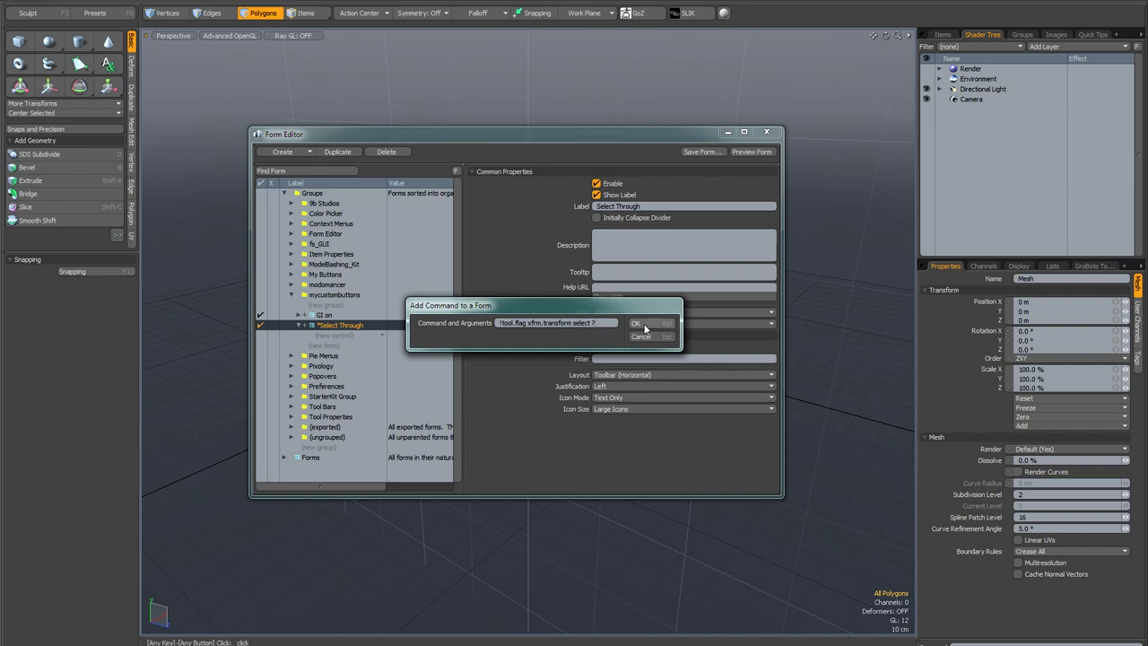
left_click(642, 328)
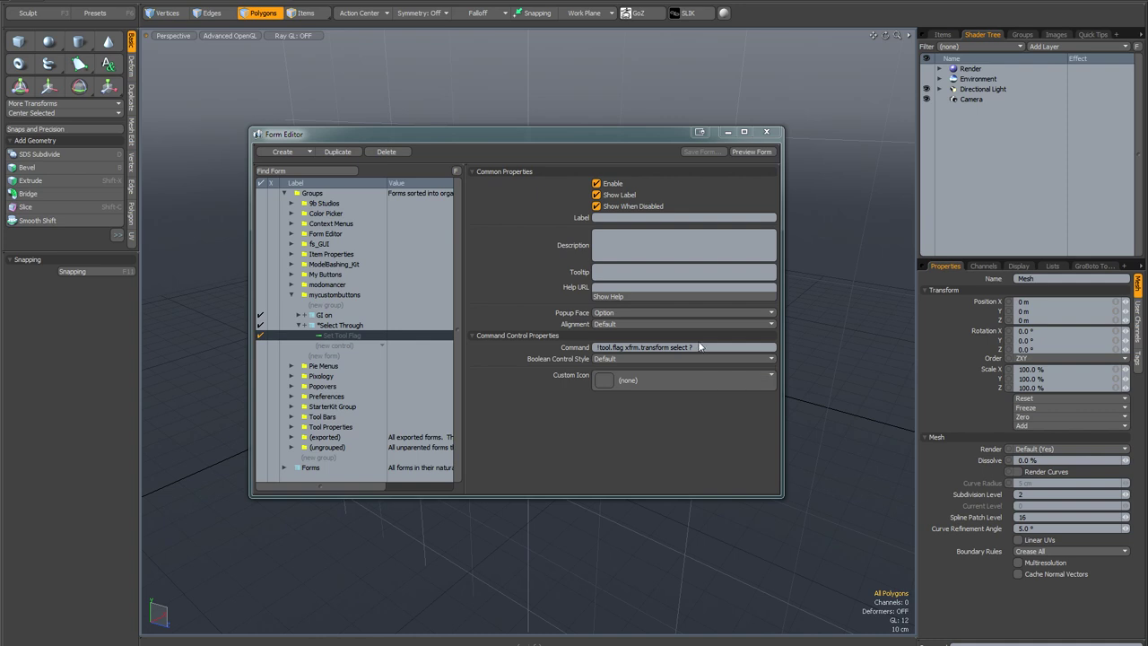
left_click(606, 219)
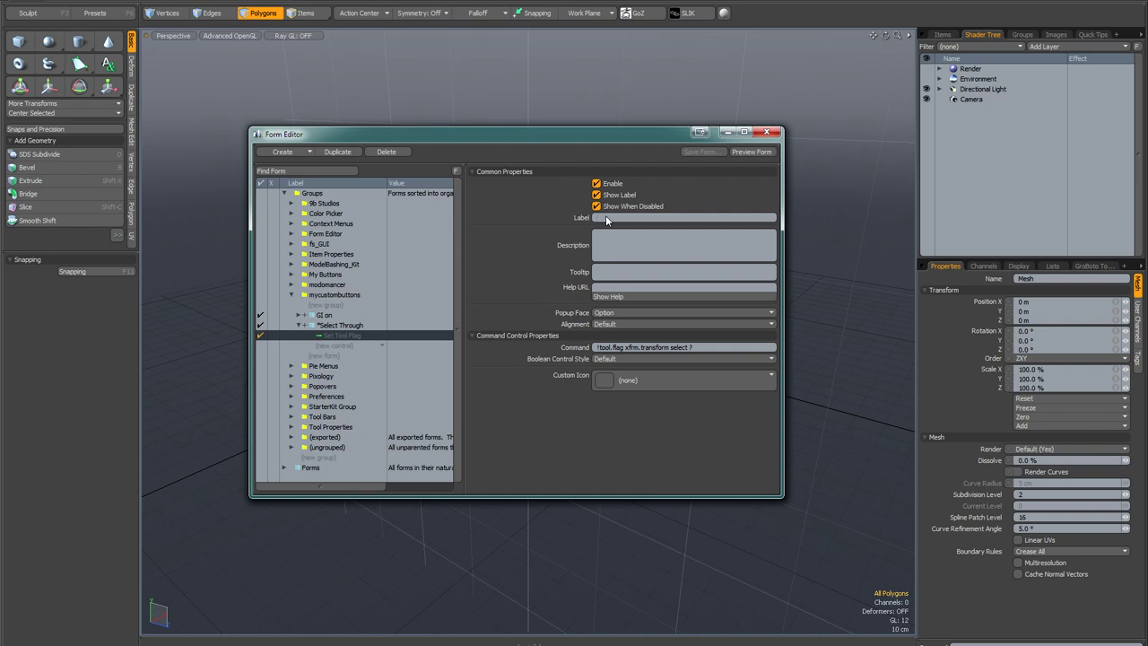
type("Select Through")
left_click(647, 360)
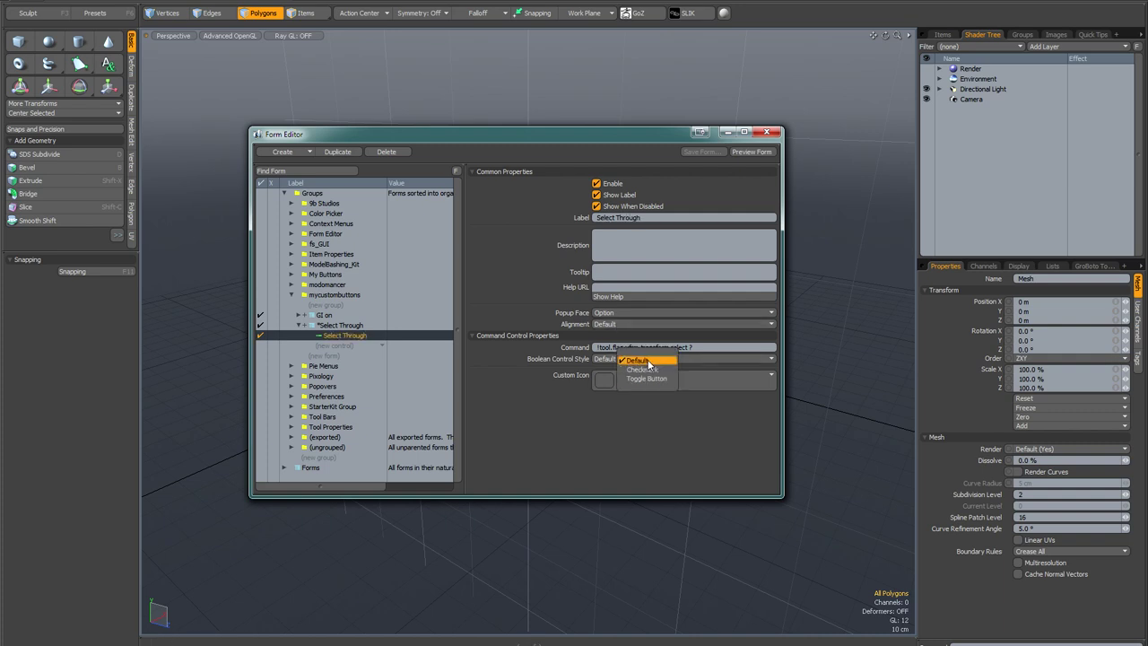
left_click(646, 378)
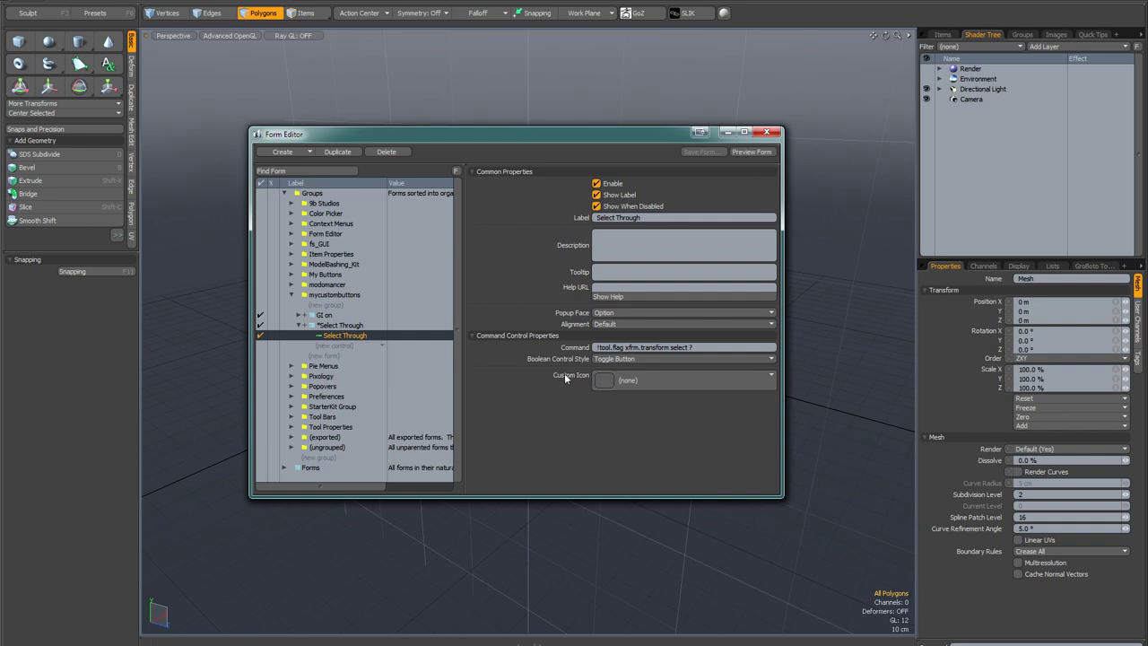
left_click(349, 325)
Step: Locate the modo Modes toolbar form via Find Form and drag the Select Through form into it
left_click(298, 325)
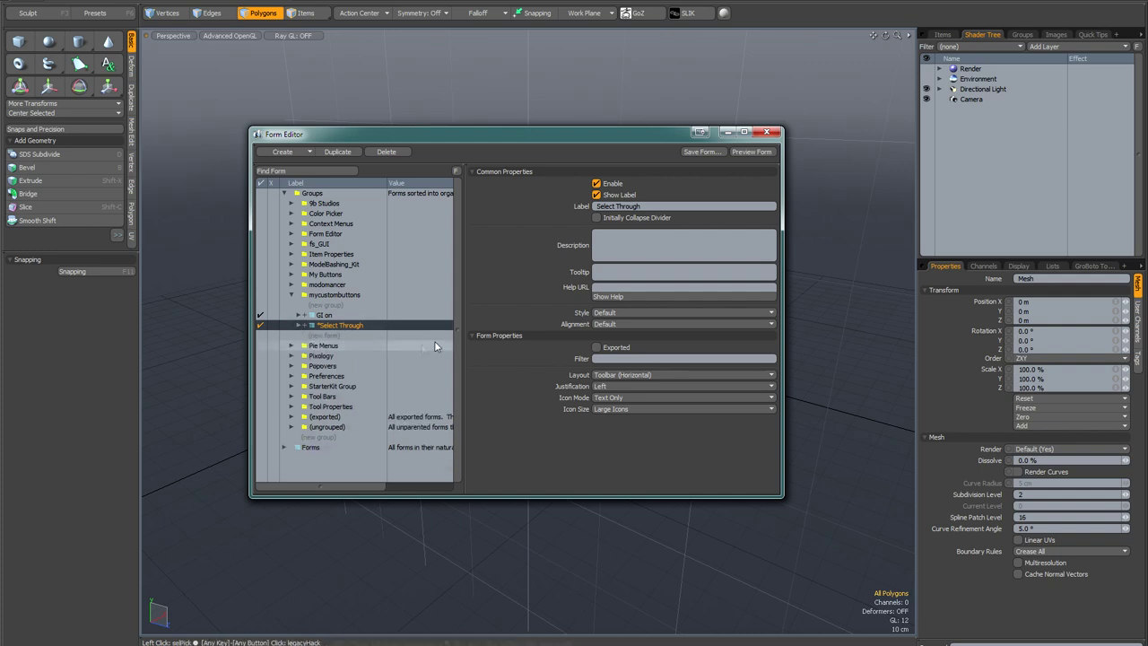
left_click(327, 171)
left_click(762, 16)
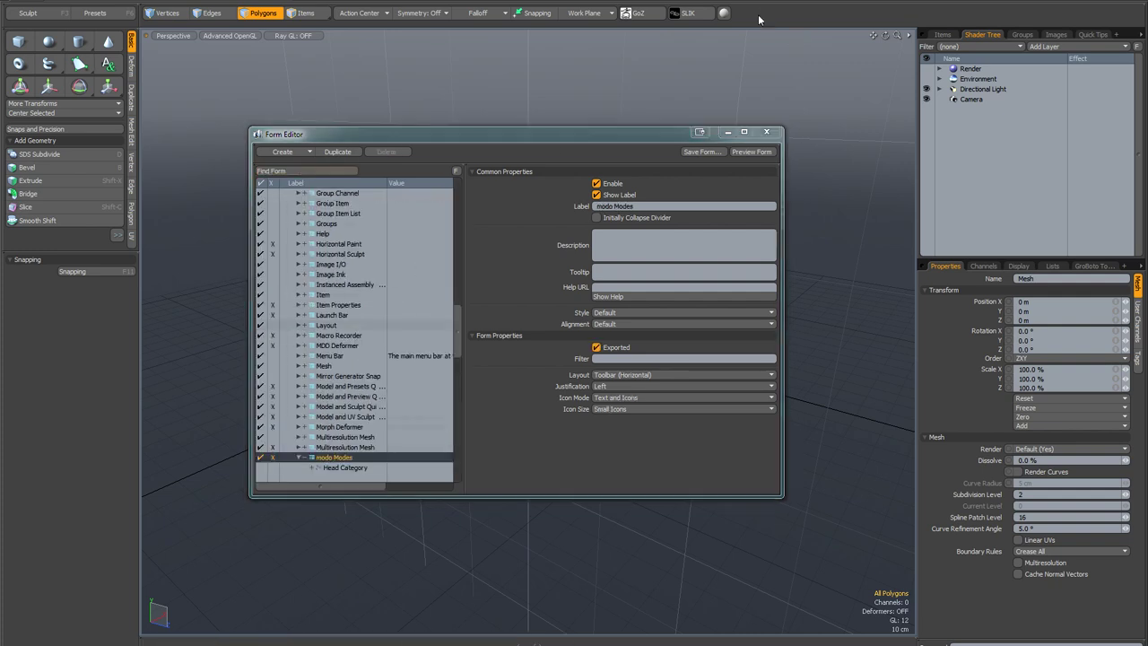
left_click_drag(457, 342, 458, 356)
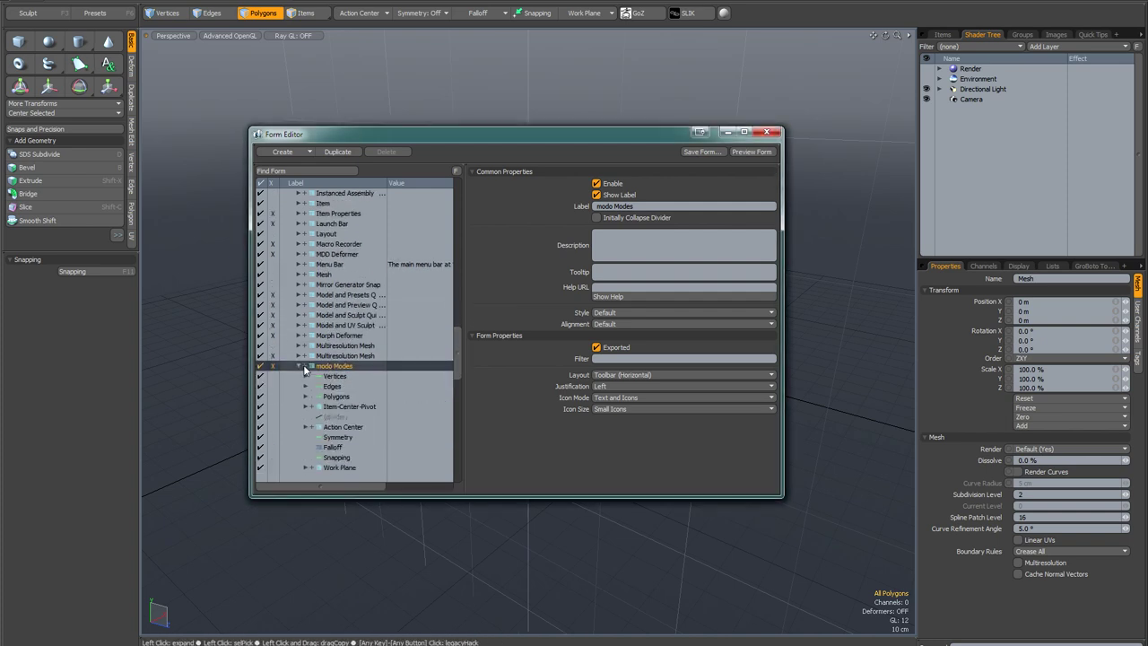
scroll(330, 338, "down", 2)
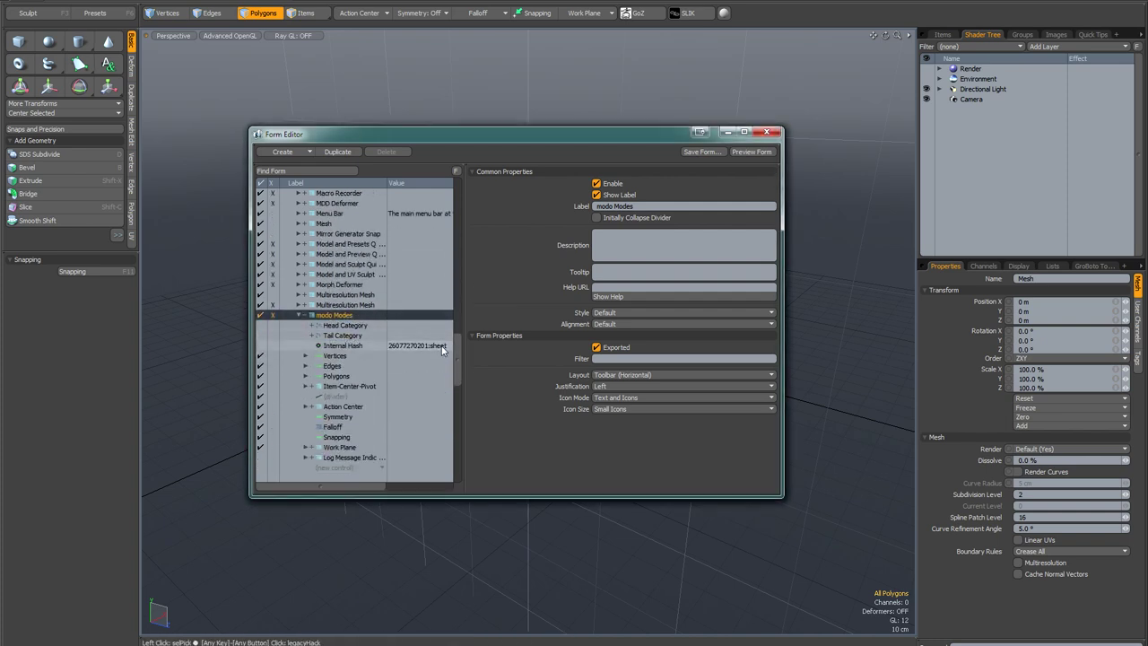
left_click_drag(456, 366, 461, 219)
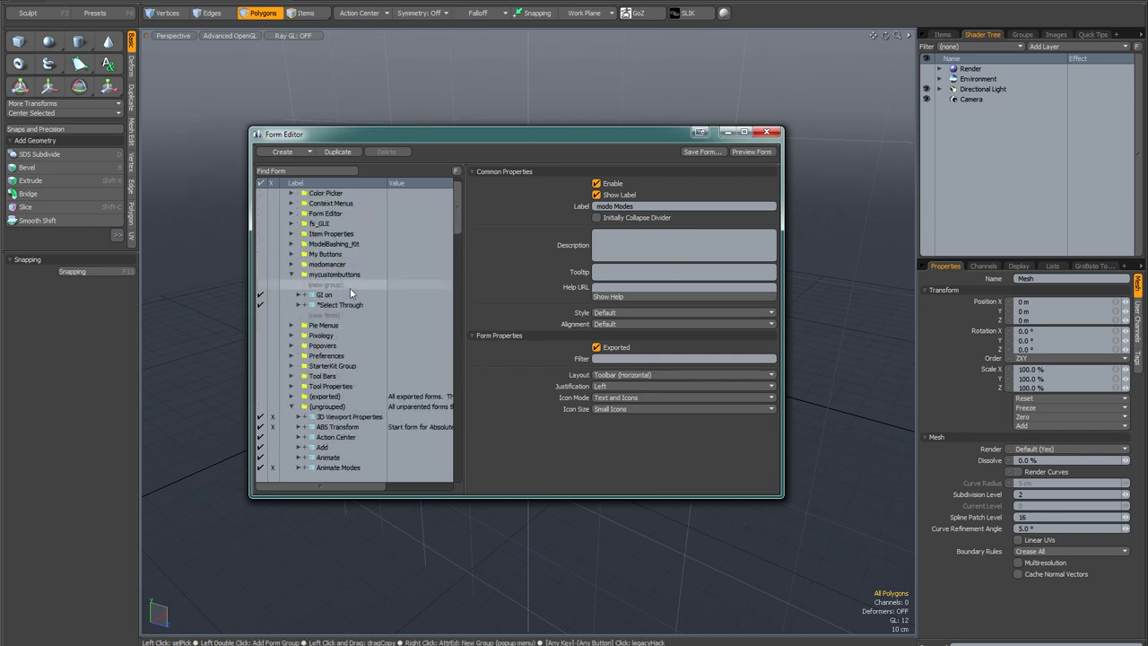
left_click_drag(344, 307, 351, 357)
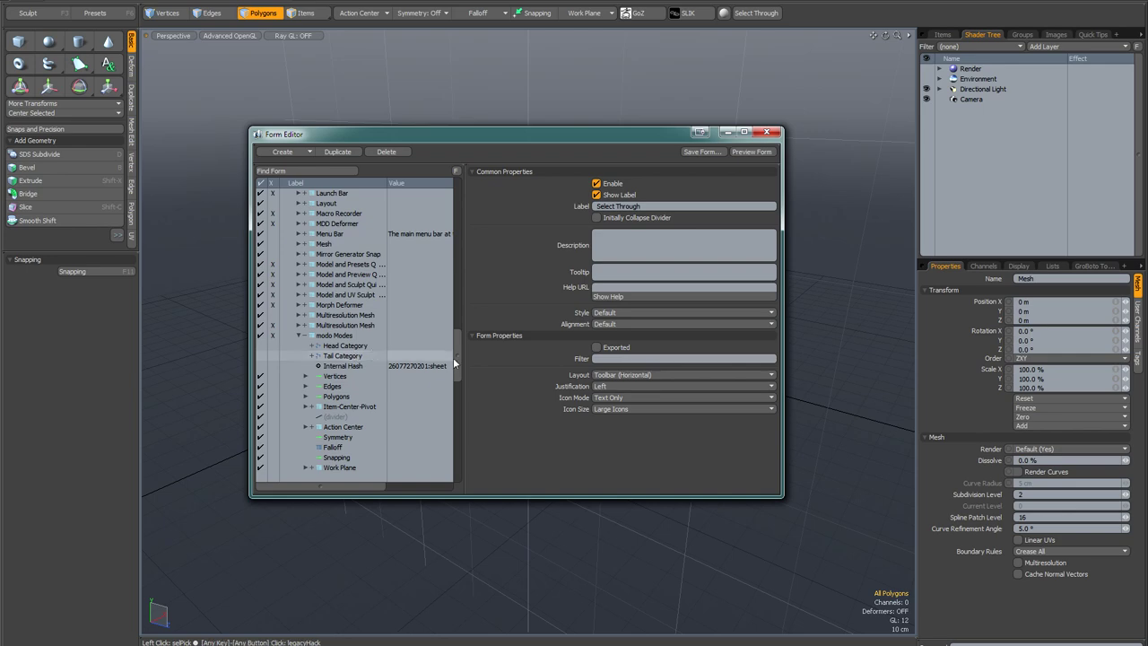
left_click_drag(458, 361, 461, 201)
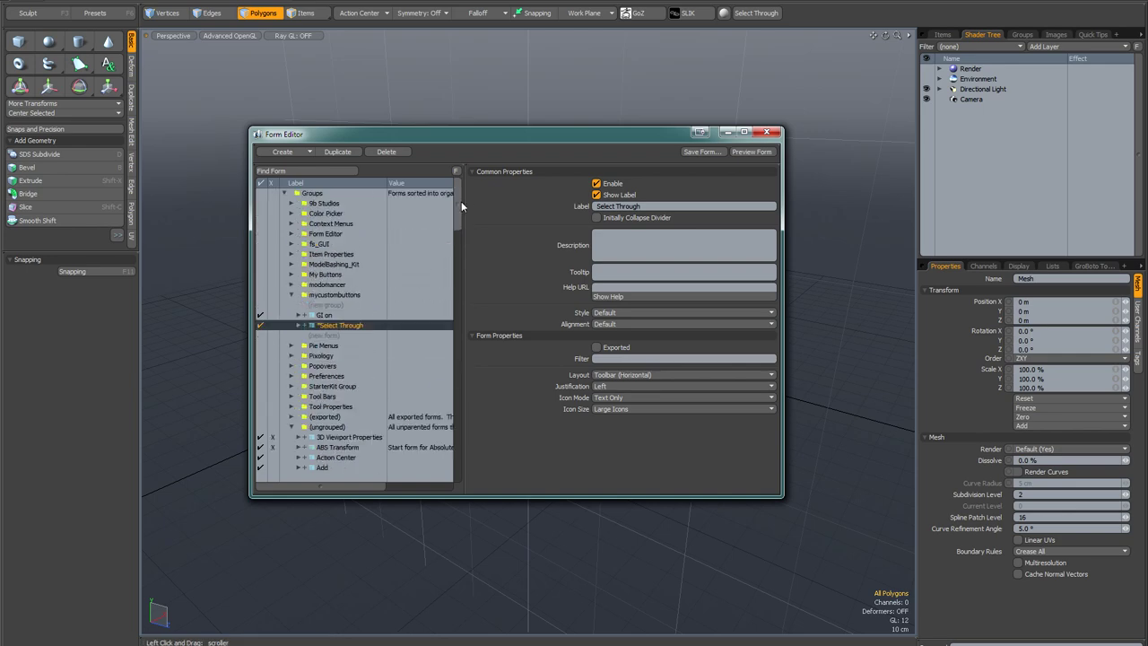
right_click(368, 328)
Step: Save the Select Through form as select through.CFG in Configs, then close the Form Editor
left_click(363, 336)
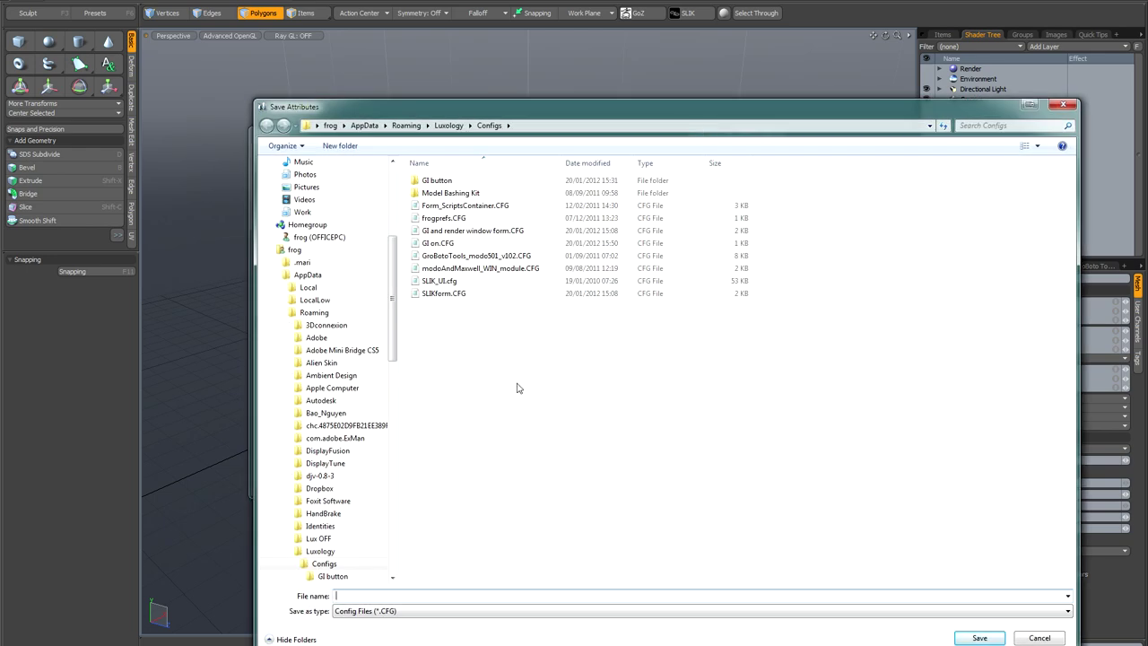
type("select through")
left_click(979, 637)
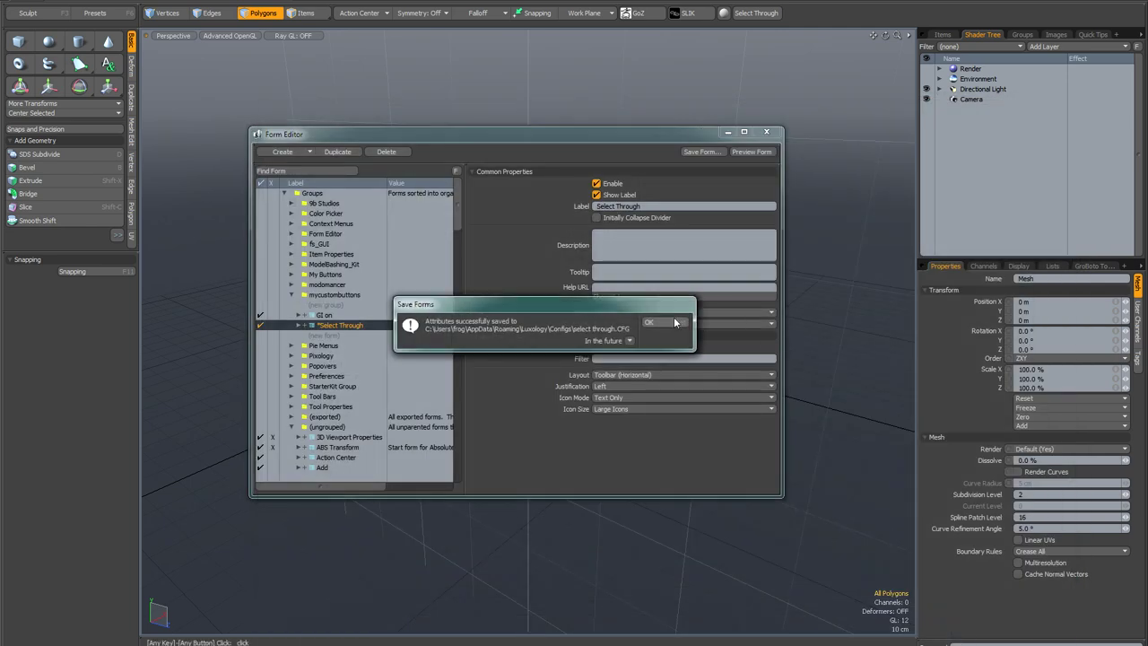
left_click(651, 323)
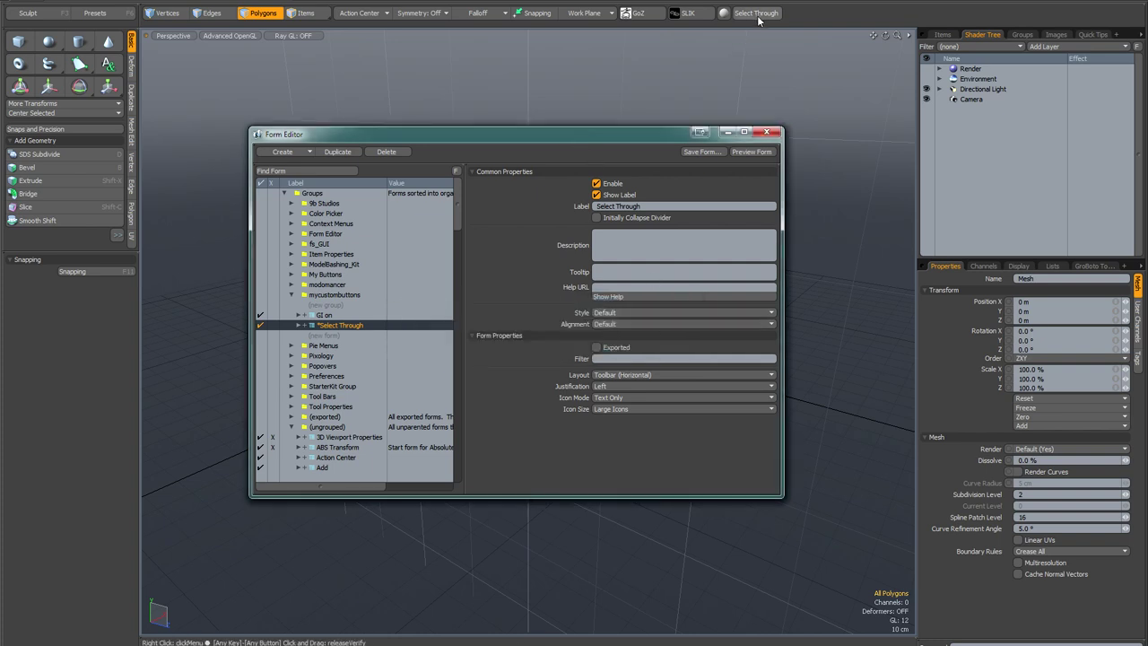
left_click(766, 132)
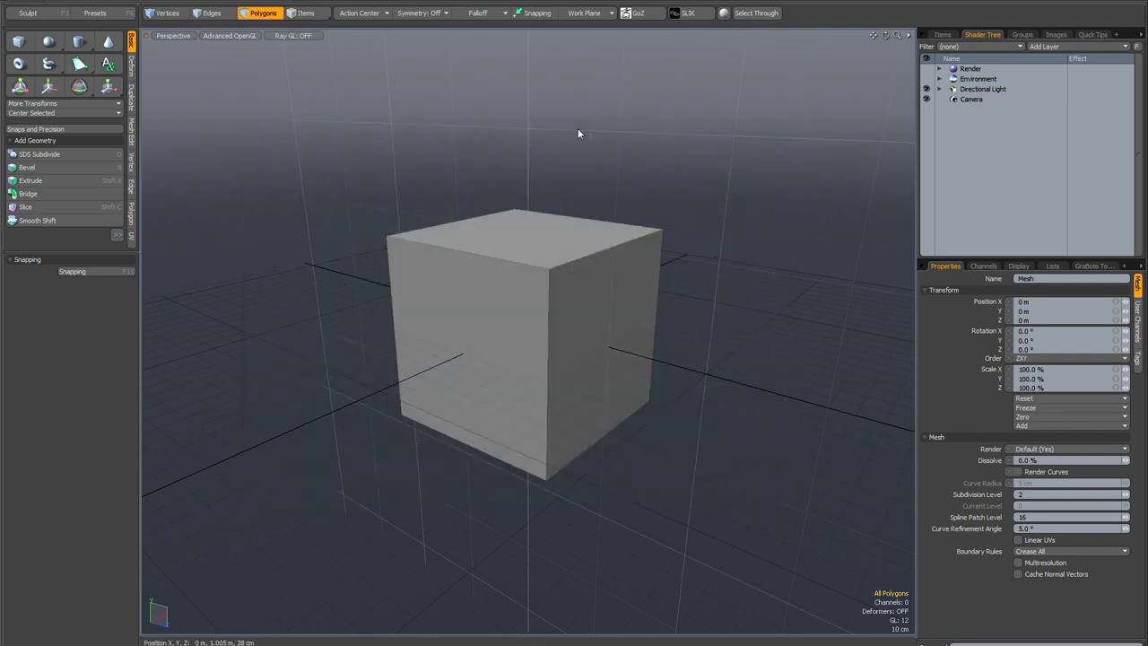
Step: Show the item list, activate the Move tool with W, and inspect its pipeline options
left_click(1052, 265)
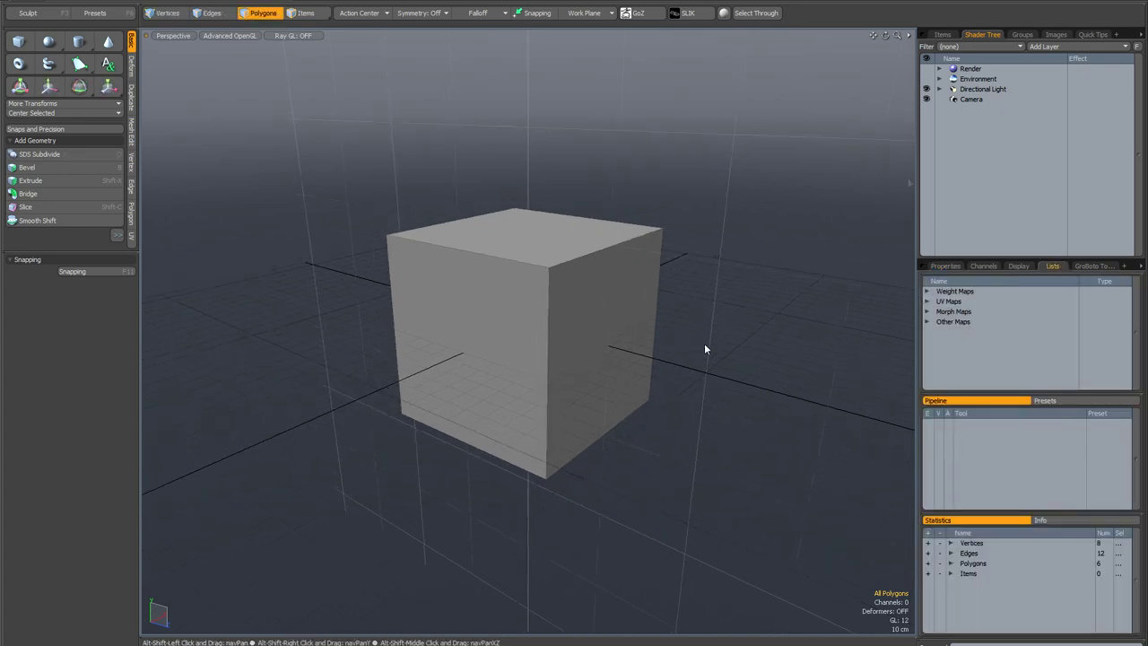
left_click(943, 34)
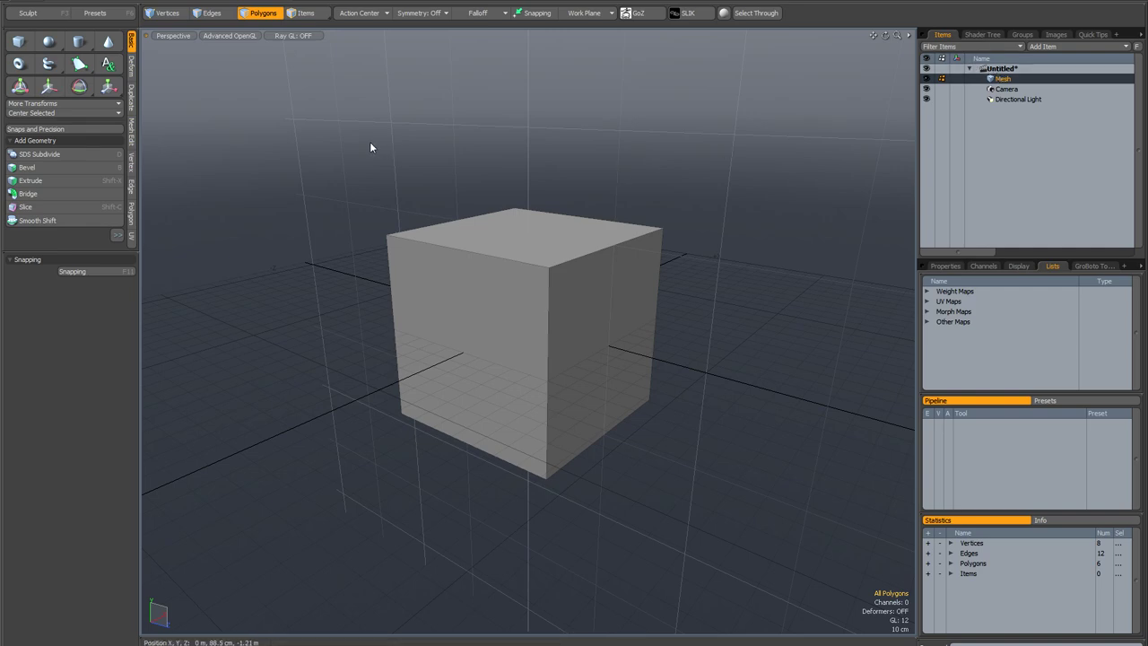
key("w")
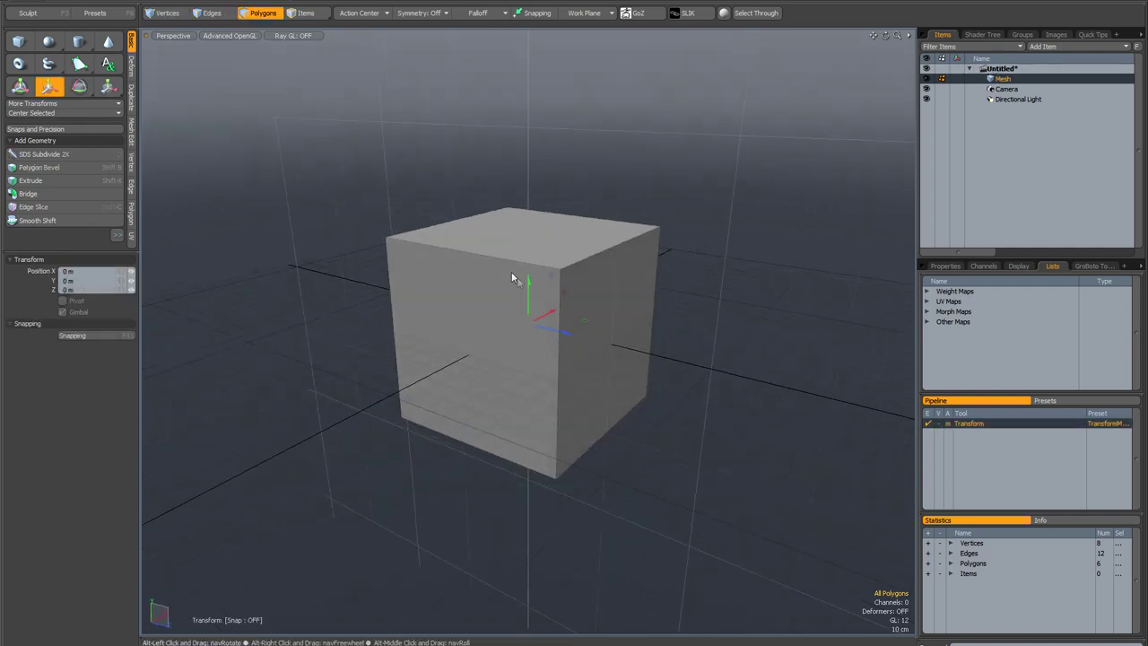
right_click(965, 421)
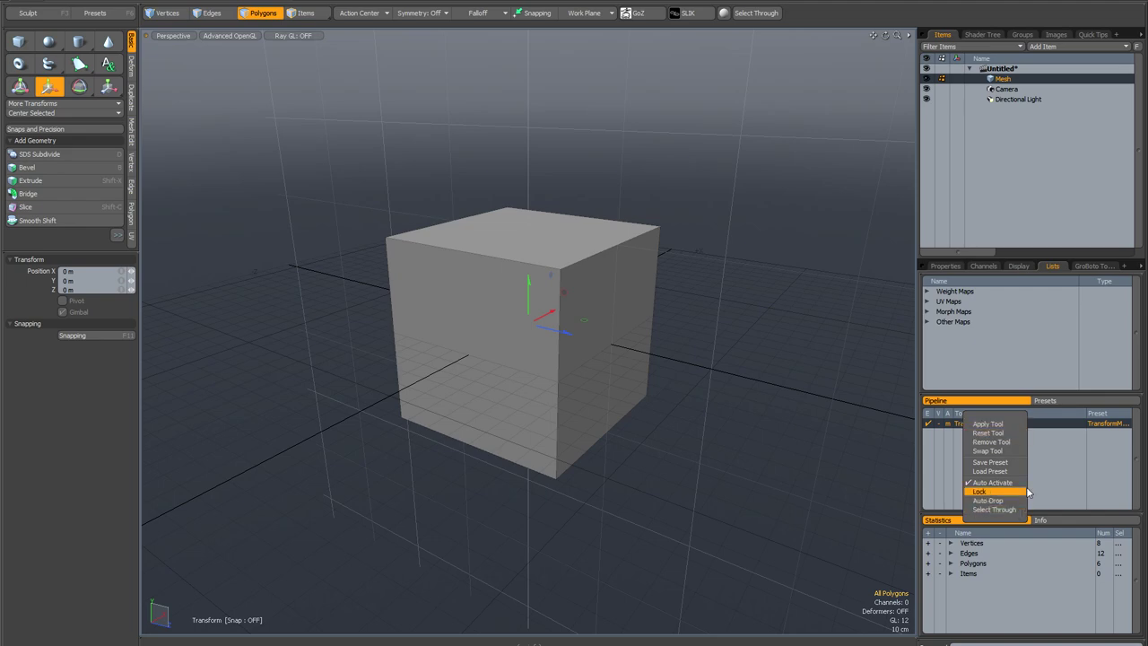
Step: Toggle Select Through on and back off from the toolbar, checking the Move tool's flag each time
left_click(756, 14)
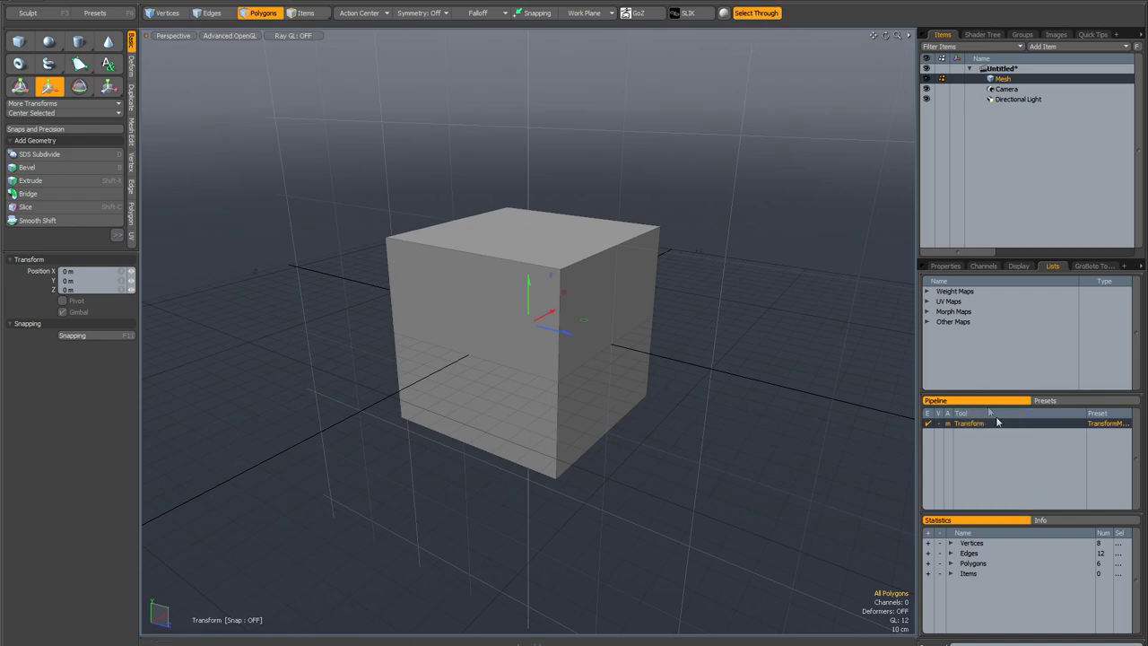
right_click(966, 422)
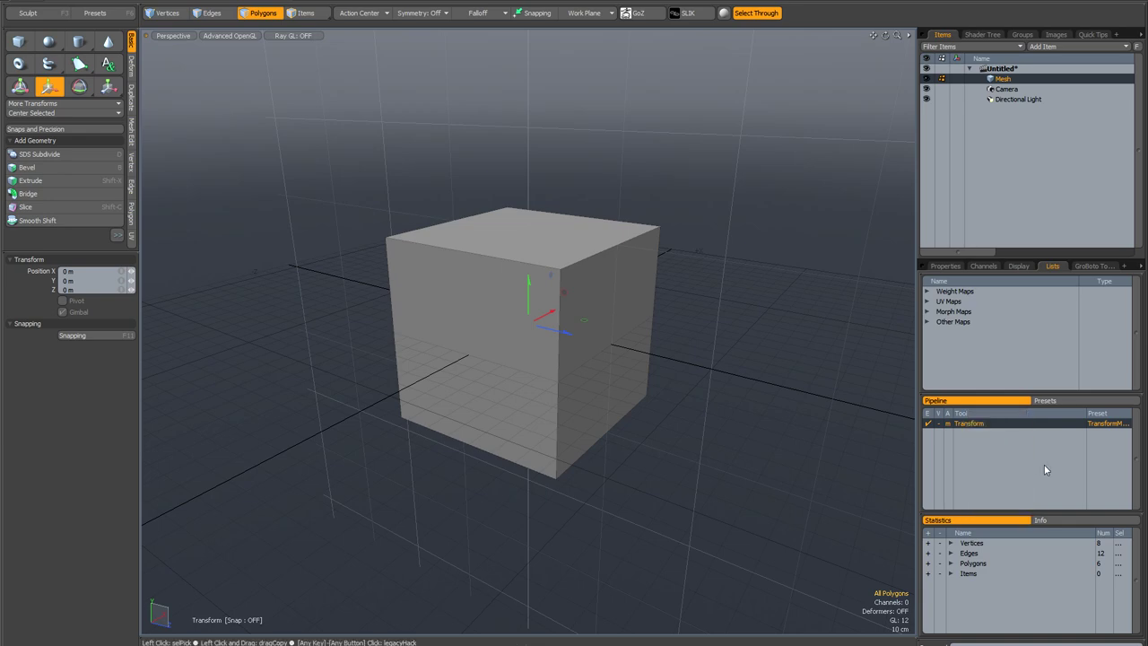
left_click(760, 12)
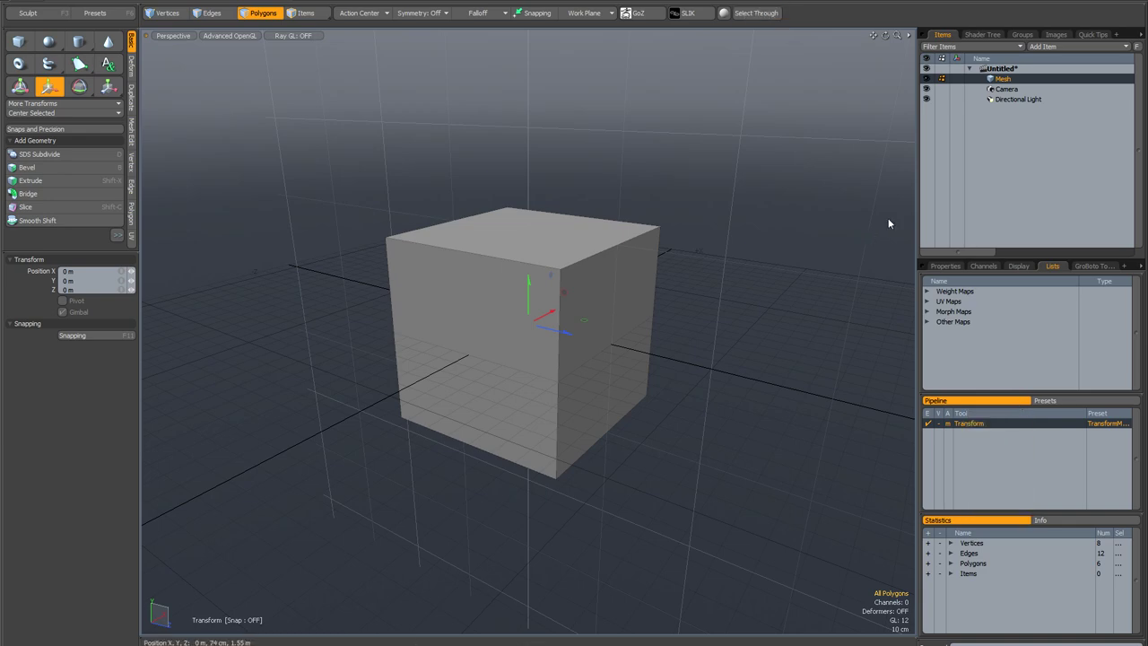
right_click(1012, 425)
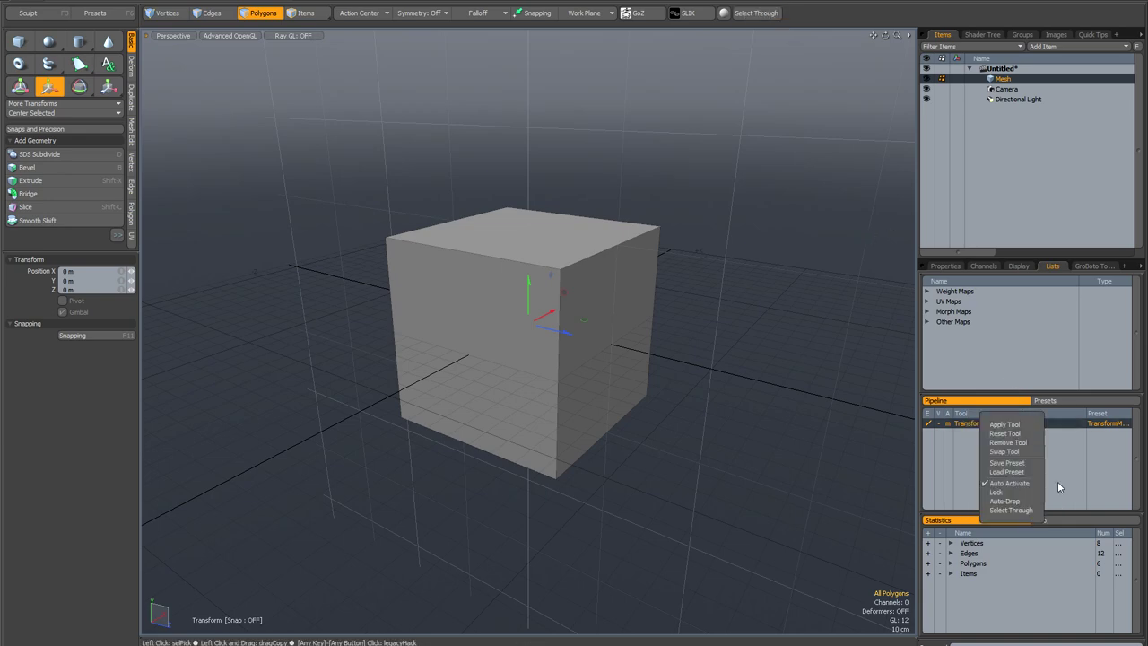
left_click_drag(786, 359, 750, 330, "alt")
key("3")
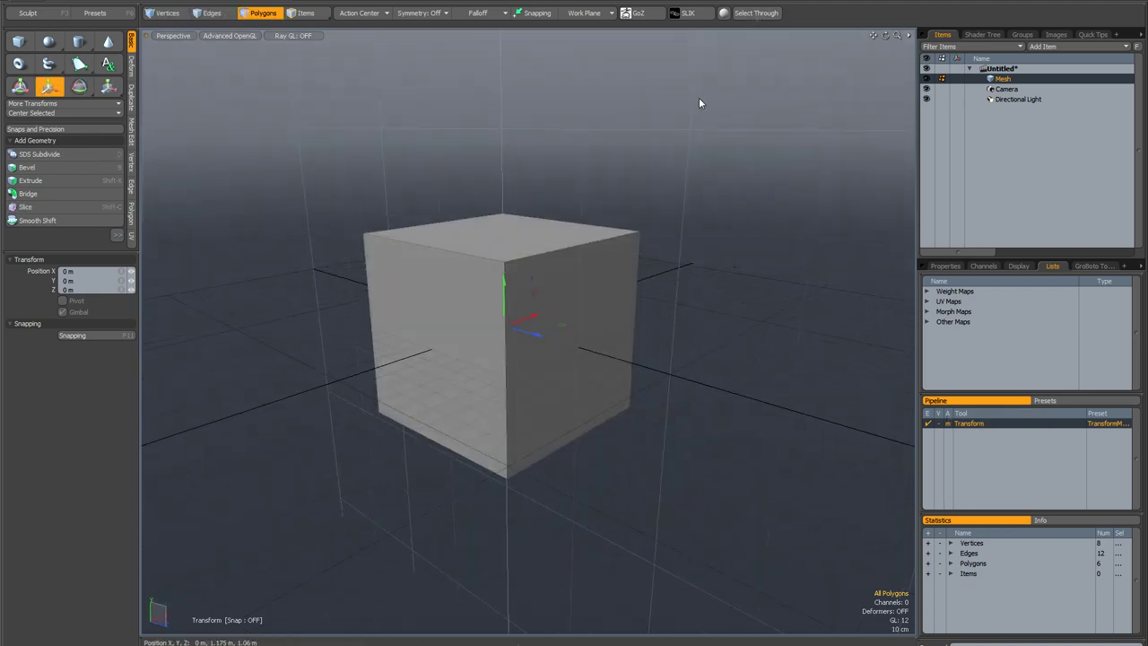
left_click_drag(666, 144, 716, 153, "alt")
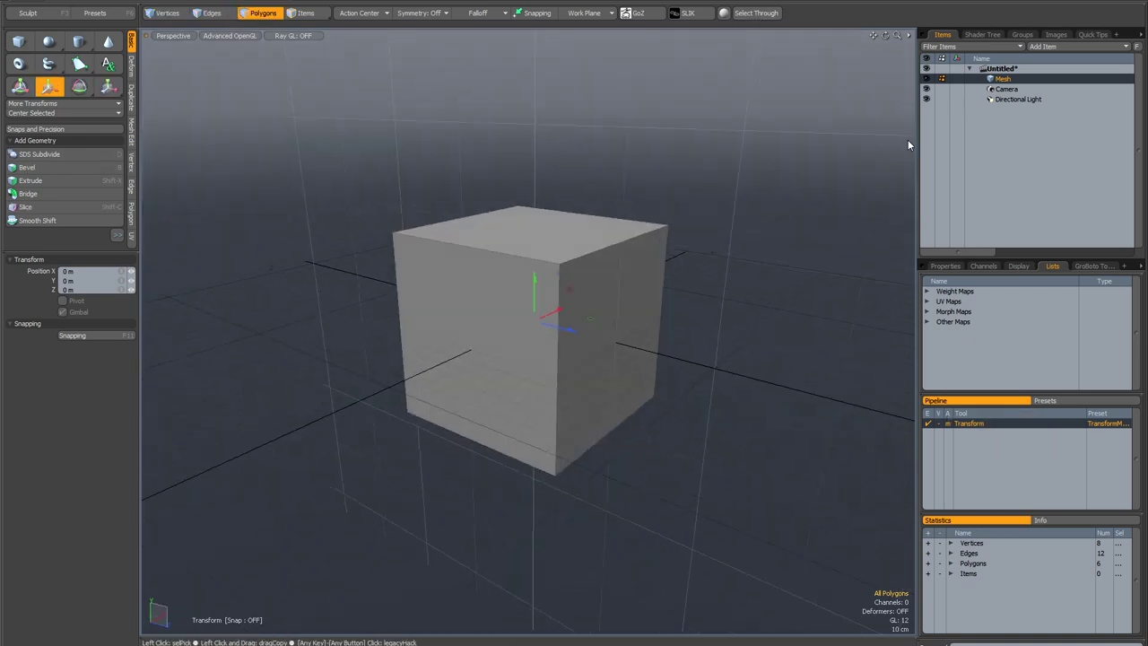